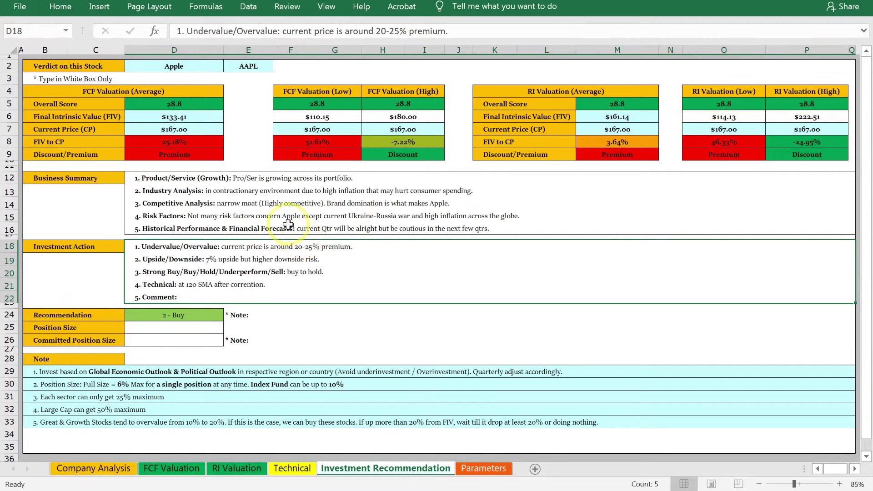
# Review Apple's average FCF intrinsic value and the Investment Action notes on the Investment Recommendation sheet.
pyautogui.click(187, 118)
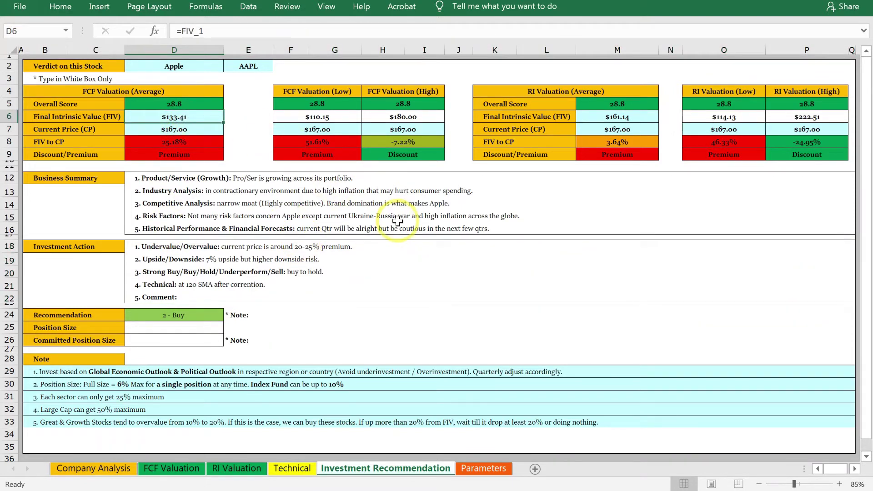
pyautogui.click(331, 254)
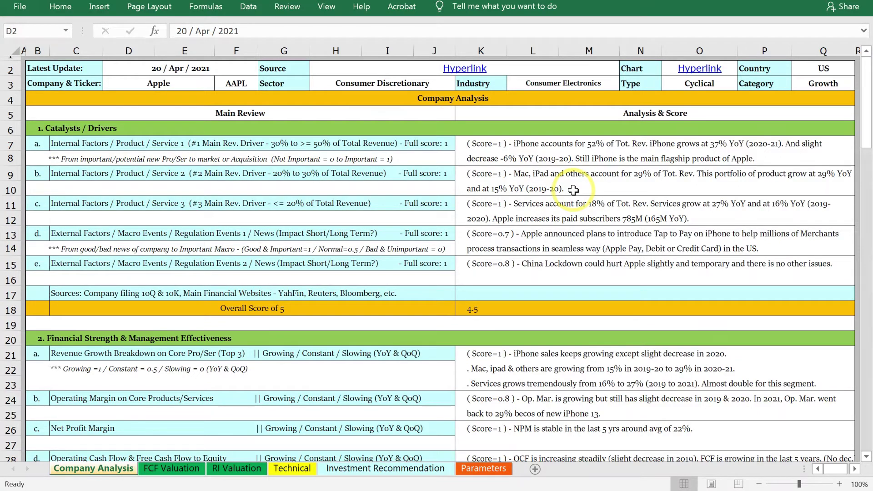
# Read the analysis and scores of the three product and service revenue drivers on the Company Analysis sheet.
pyautogui.click(544, 146)
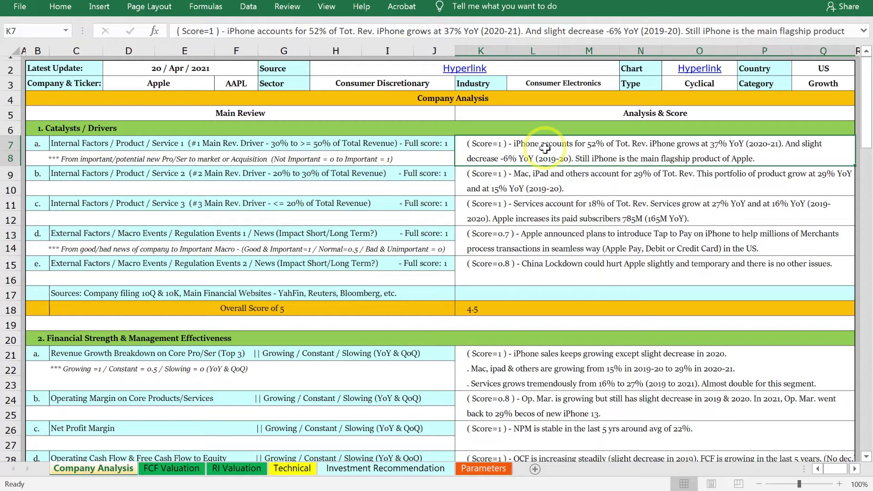
pyautogui.click(563, 174)
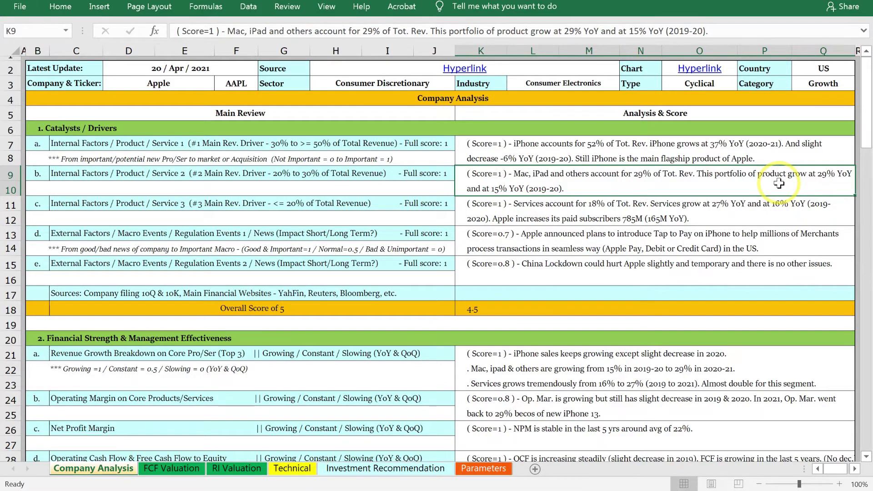
pyautogui.click(658, 212)
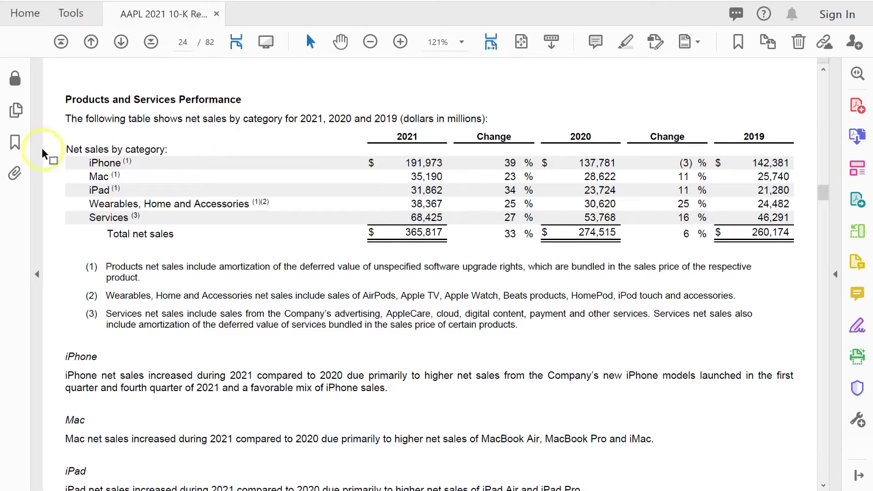
# Check iPhone net sales for 2021, 2020 and 2019 in the AAPL 2021 10-K against the three product driver notes.
pyautogui.moveTo(402, 163); pyautogui.dragTo(742, 167)
pyautogui.click(758, 163)
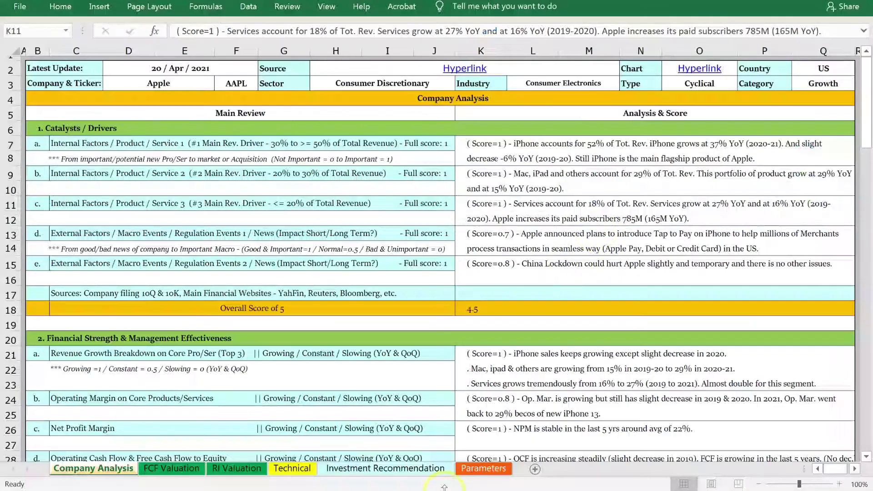
pyautogui.moveTo(619, 146); pyautogui.dragTo(610, 202)
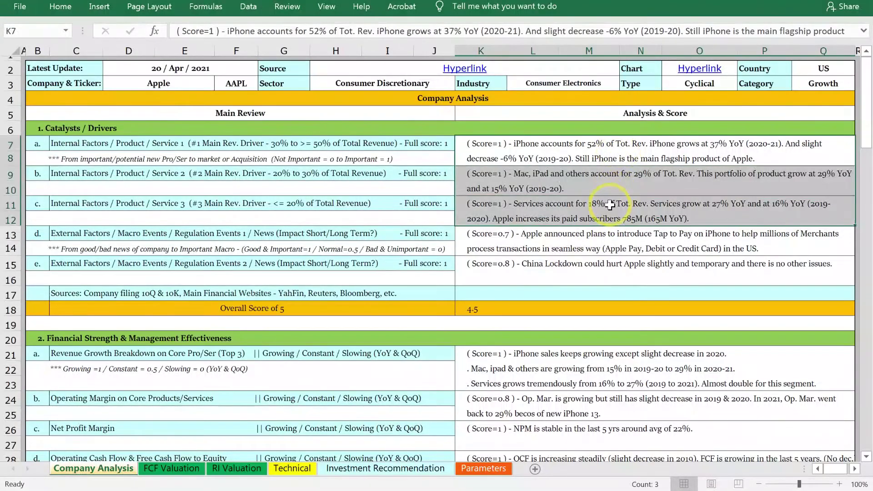
# Review the two external-factor notes on Tap to Pay and the China lockdown, plus the Catalysts overall score.
pyautogui.click(613, 247)
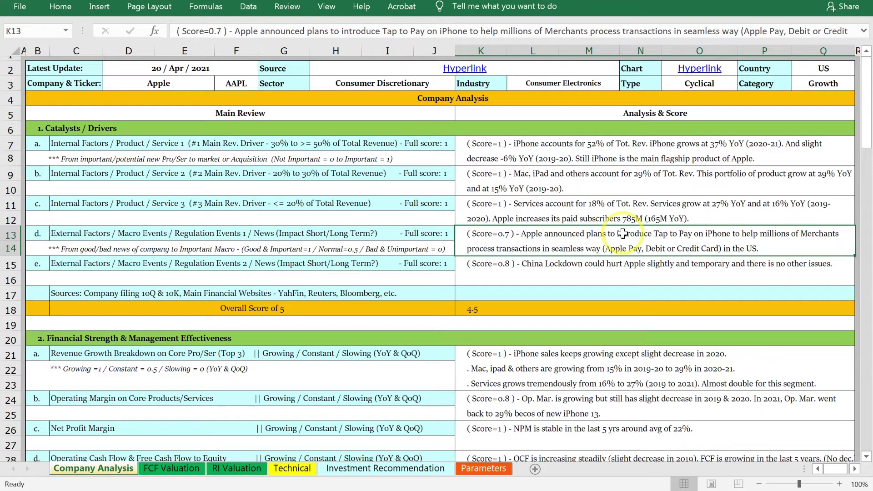
pyautogui.click(625, 268)
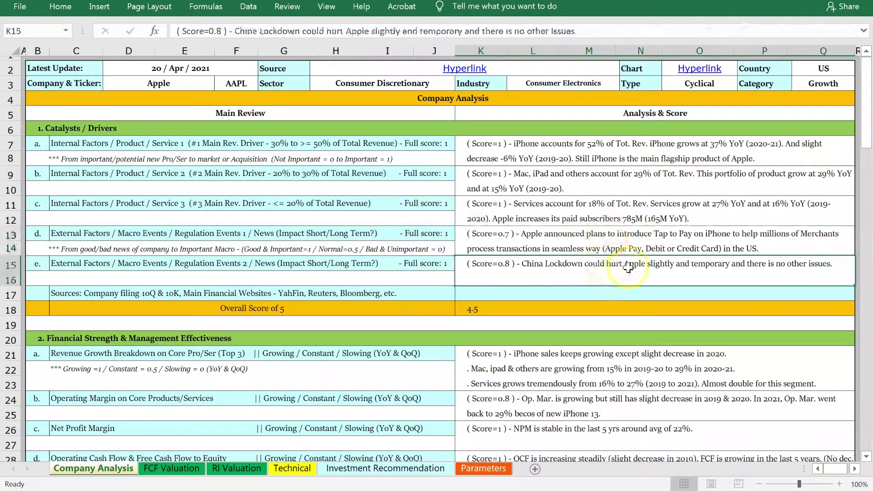
pyautogui.click(624, 228)
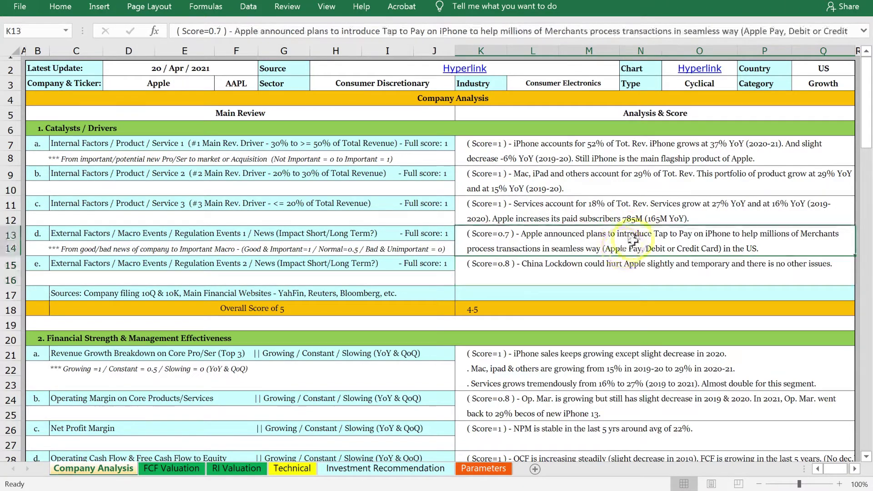
pyautogui.click(659, 265)
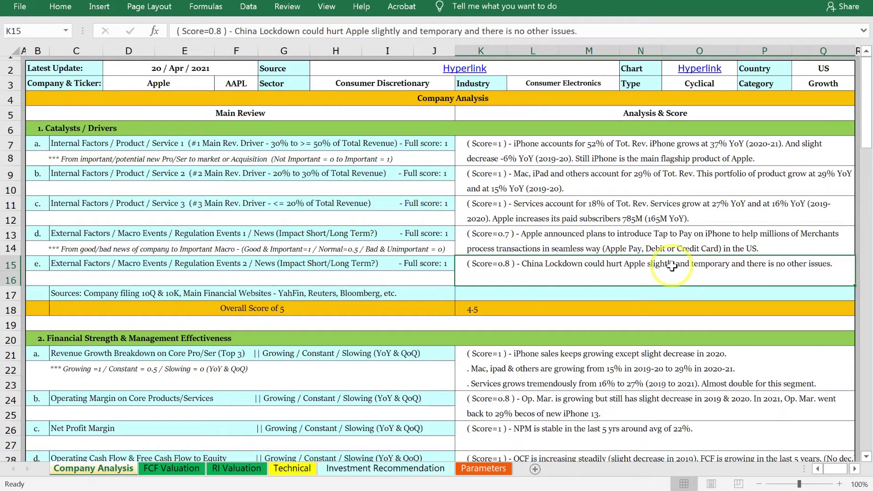
pyautogui.click(492, 307)
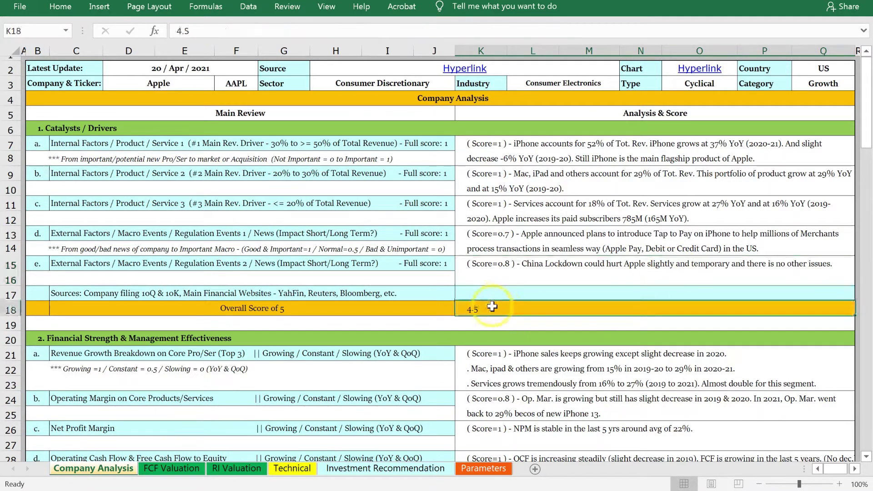
# Recheck the individual catalyst scores from the iPhone driver through to the China lockdown factor.
pyautogui.moveTo(484, 146); pyautogui.dragTo(520, 139)
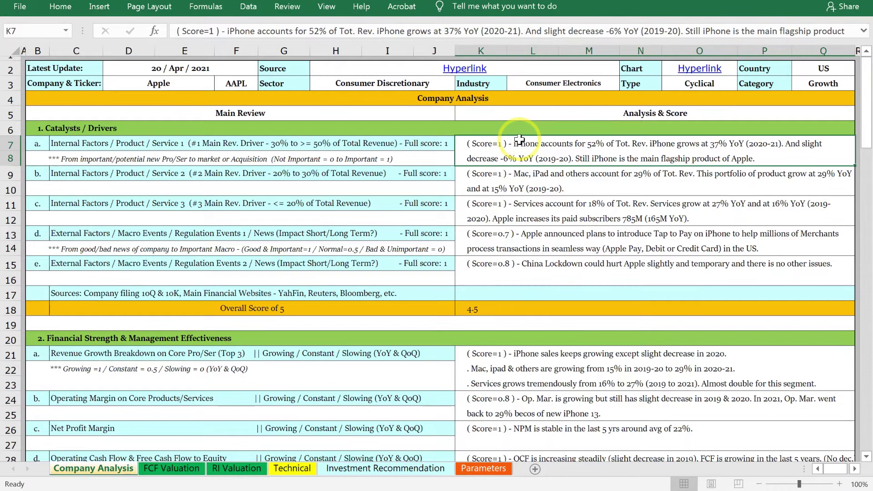
pyautogui.click(525, 178)
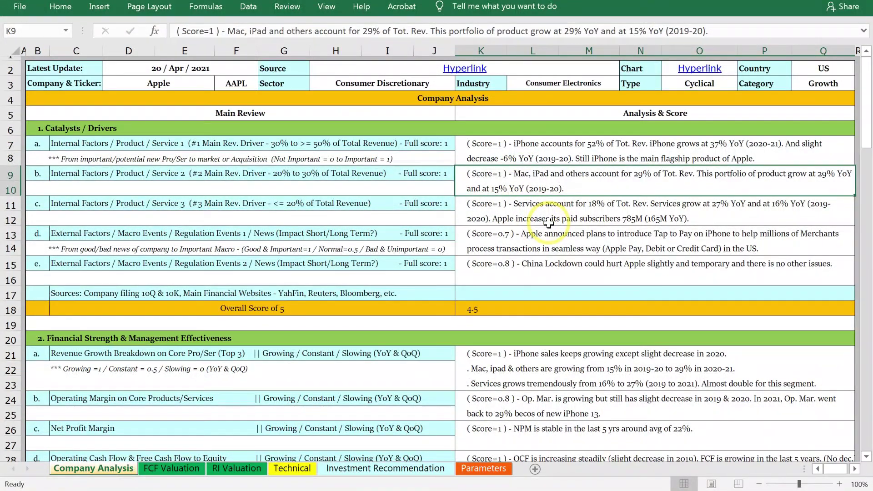
pyautogui.click(546, 234)
pyautogui.click(529, 264)
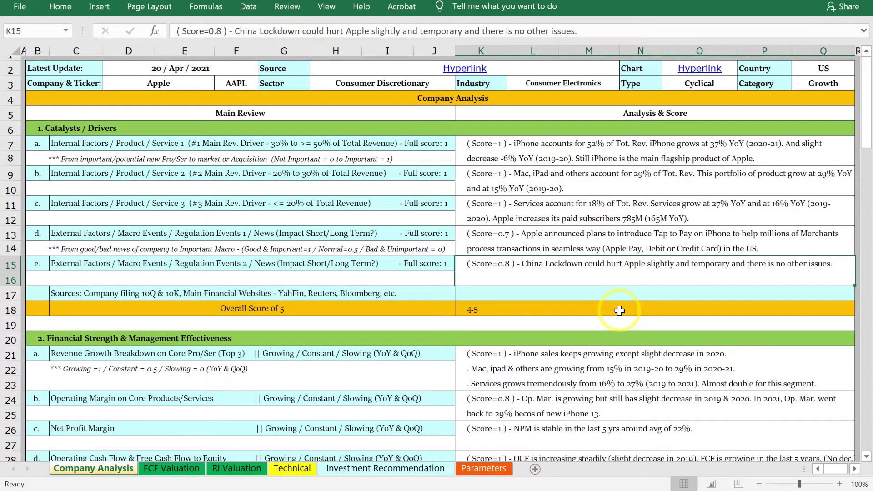
# Examine the revenue growth and operating margin assessments and their scoring rule in the Financial Strength & Management Effectiveness section.
pyautogui.scroll(-6, 620, 310)
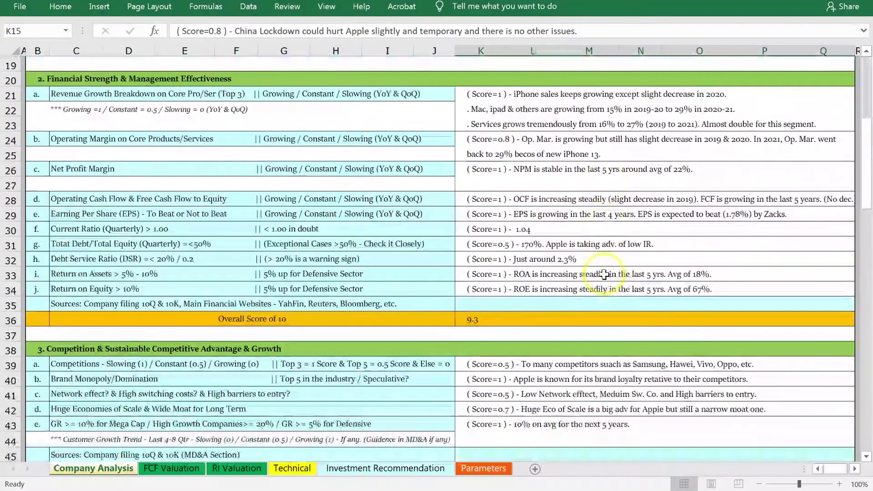
pyautogui.scroll(1, 604, 273)
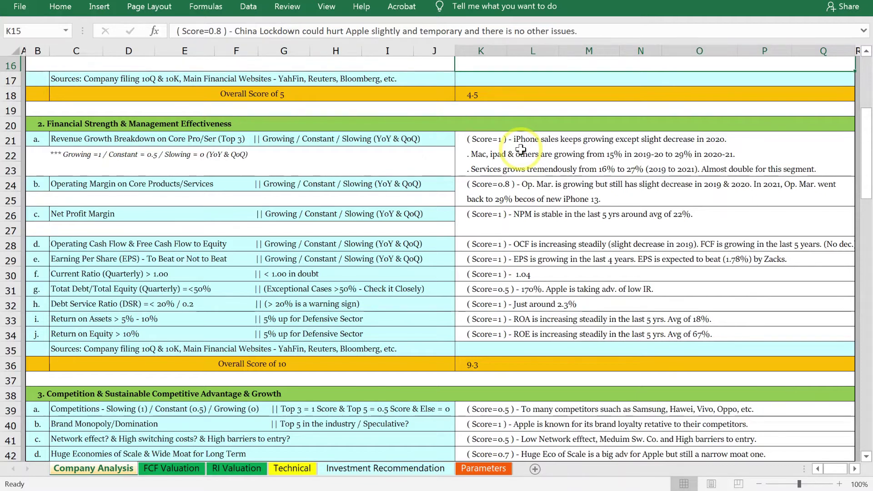
pyautogui.click(150, 157)
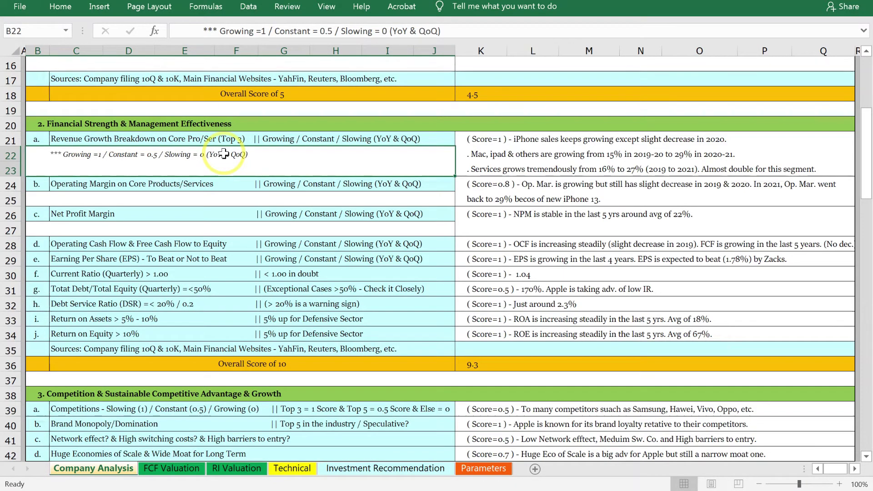
pyautogui.click(513, 182)
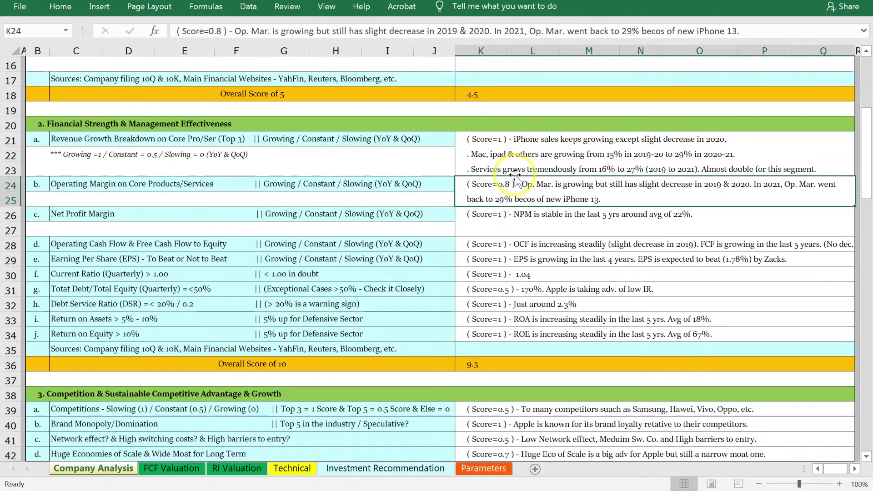
pyautogui.click(533, 160)
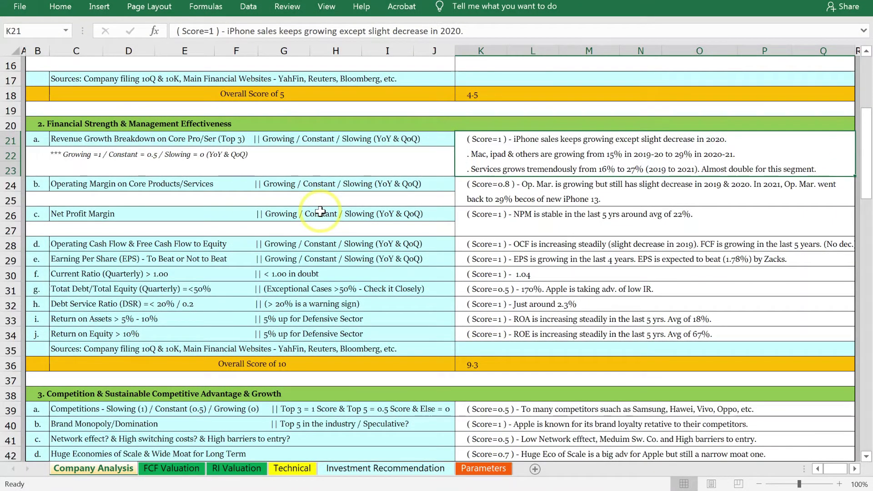
pyautogui.click(564, 181)
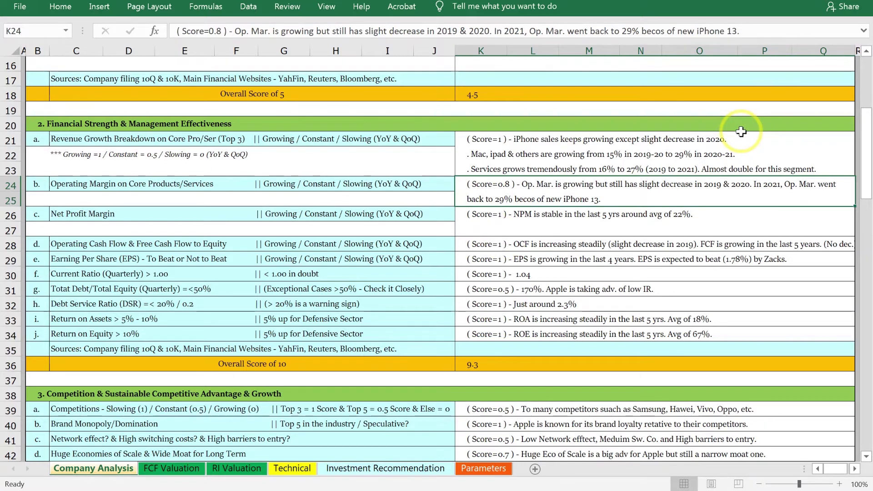
# Review the cash flow and earnings per share assessments in the Financial Strength section.
pyautogui.click(637, 244)
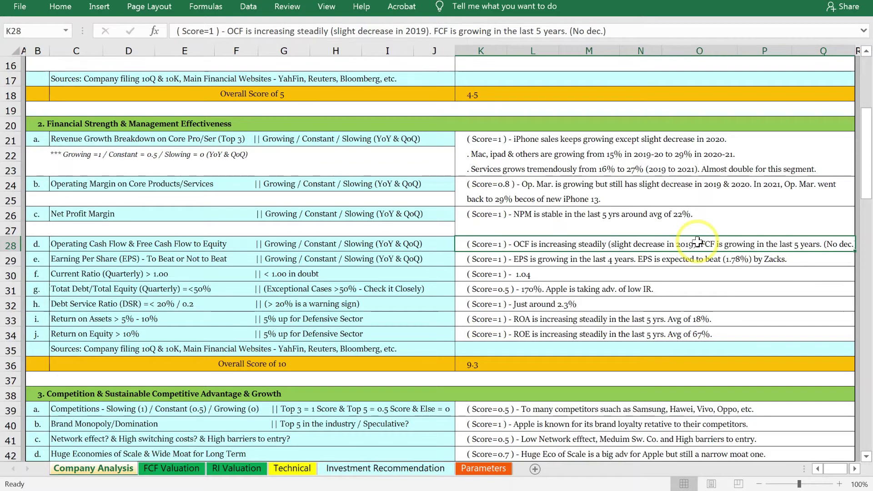
pyautogui.click(566, 258)
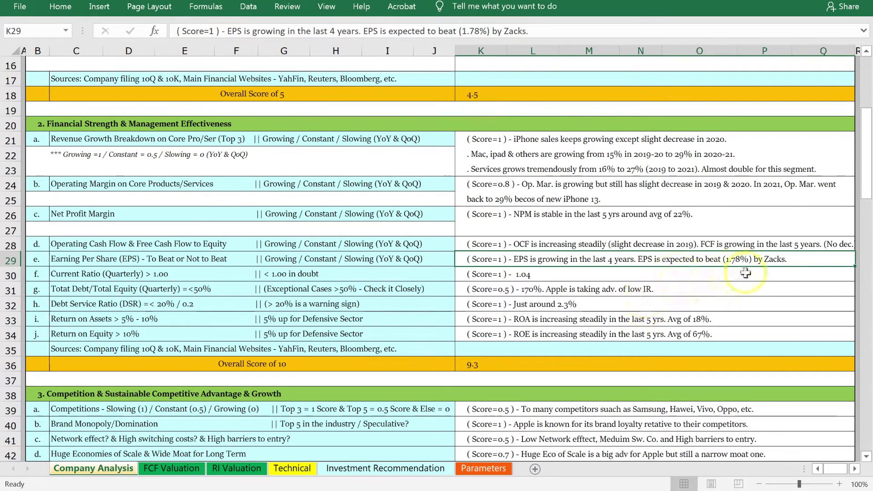
pyautogui.click(783, 274)
pyautogui.click(785, 259)
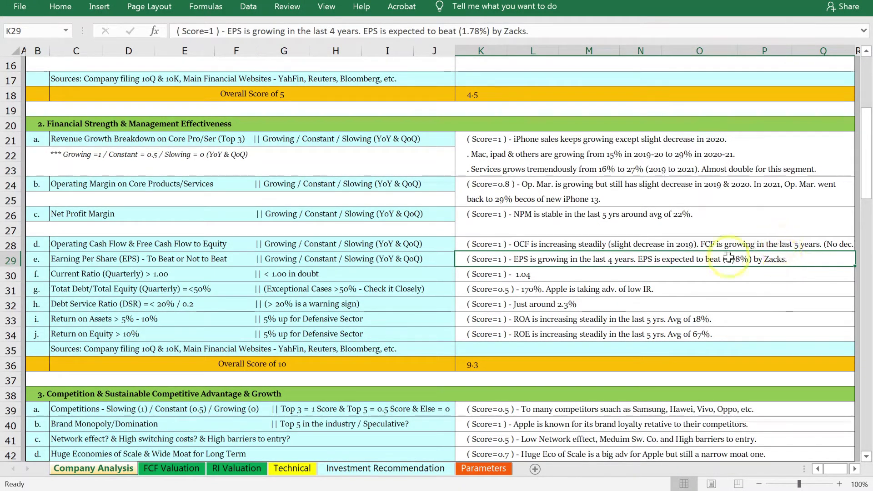
# Compare the current ratio, total debt/total equity and debt service ratio criteria with Apple's assessments.
pyautogui.click(107, 275)
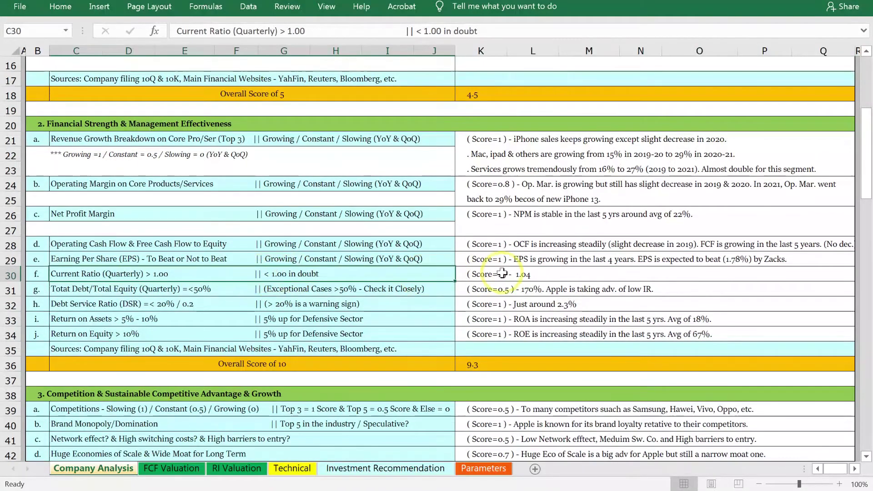
pyautogui.click(527, 276)
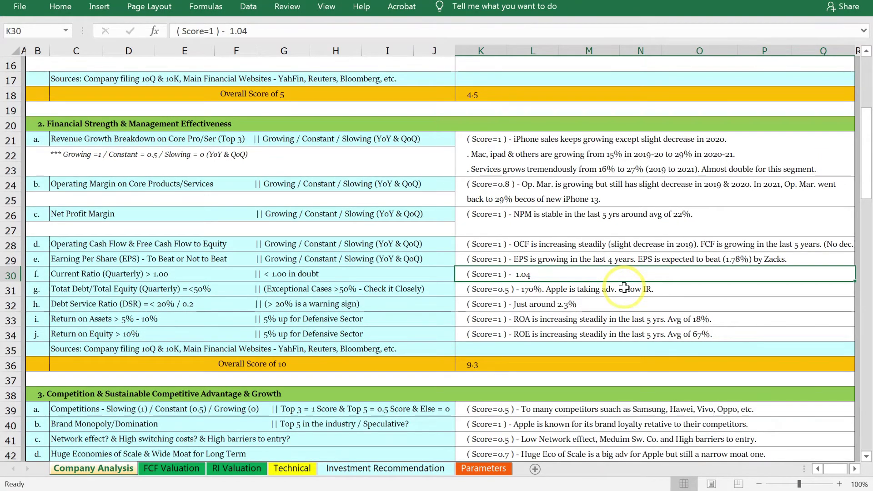
pyautogui.click(624, 288)
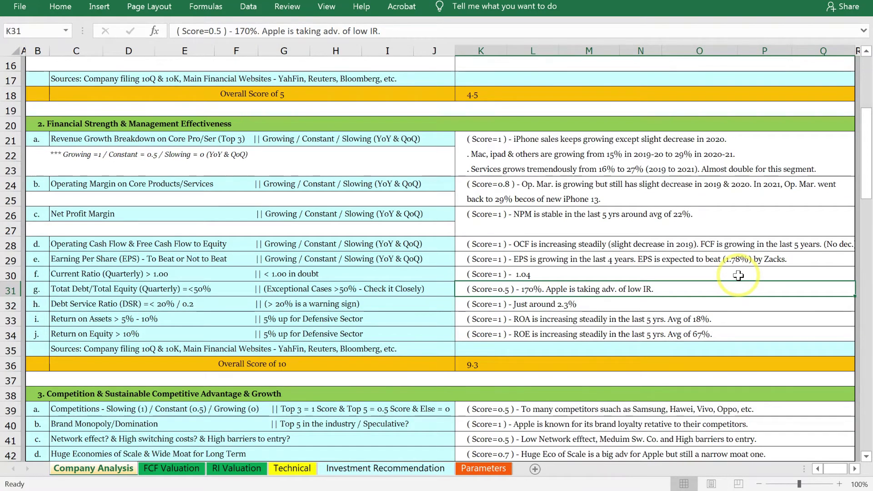
pyautogui.click(84, 304)
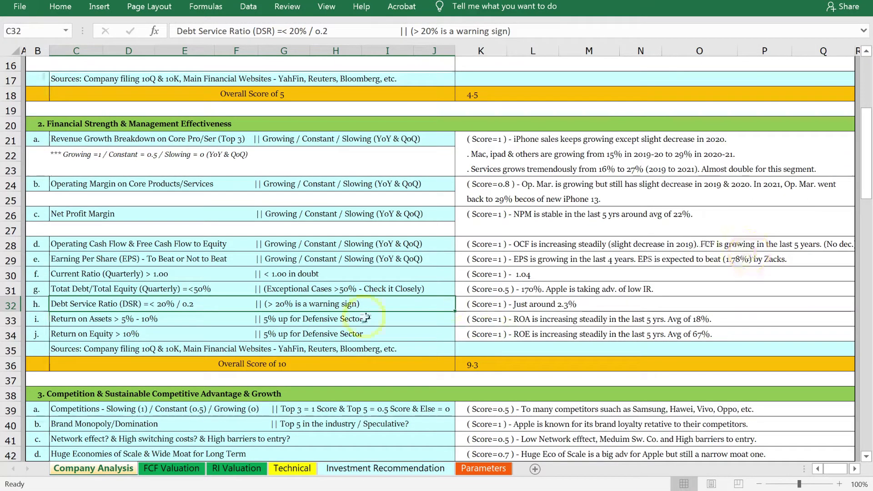
# Compare the Return on Assets and Return on Equity criteria with Apple's five-year assessments and scores.
pyautogui.click(99, 319)
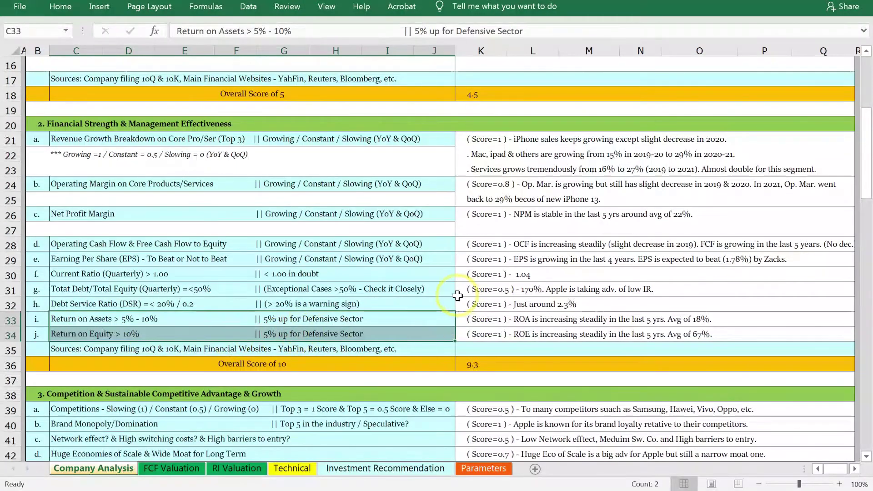
pyautogui.click(432, 276)
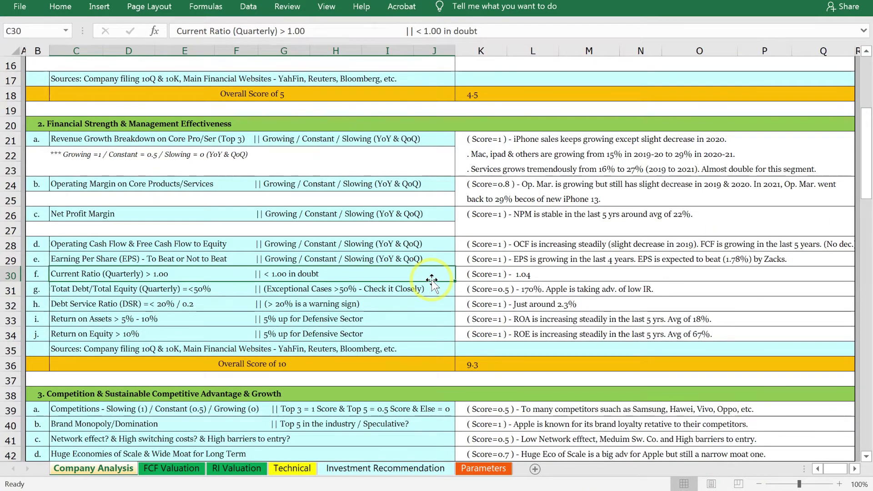
pyautogui.click(103, 317)
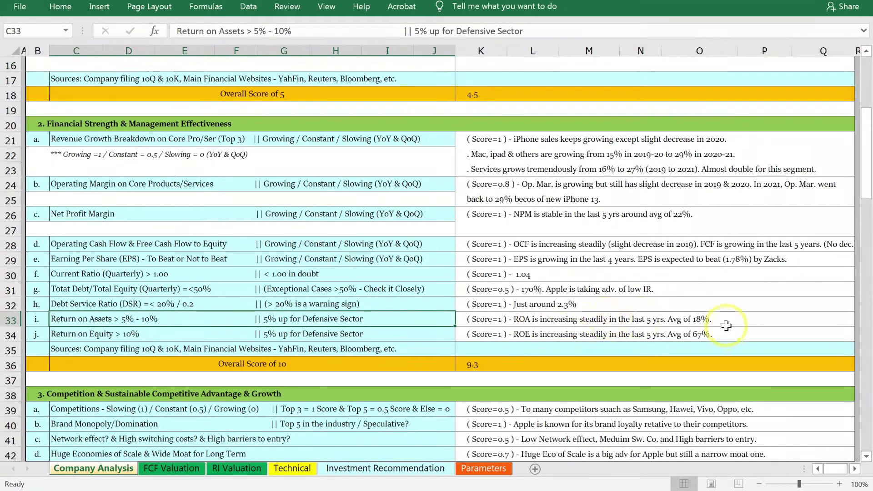
pyautogui.click(707, 319)
pyautogui.click(741, 274)
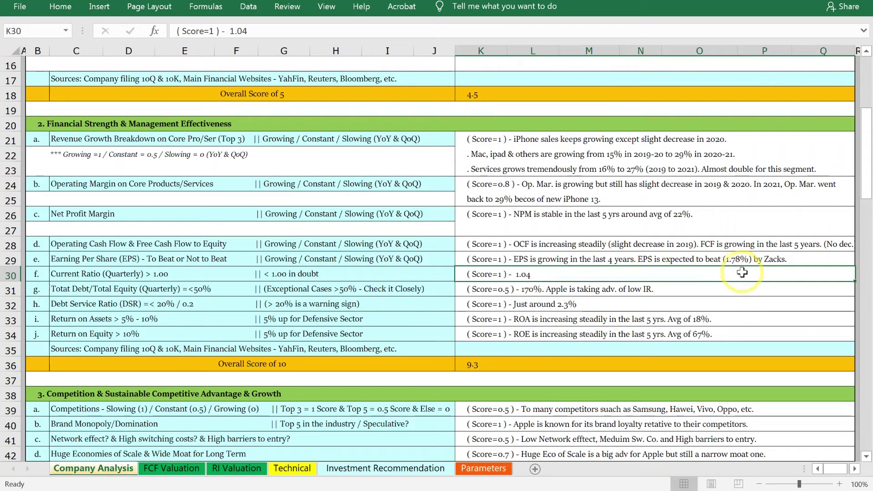
pyautogui.click(95, 320)
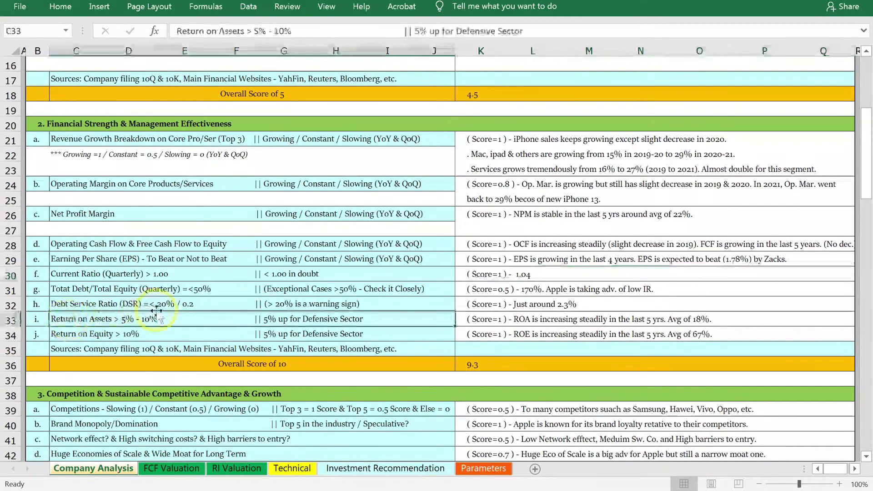
pyautogui.click(741, 318)
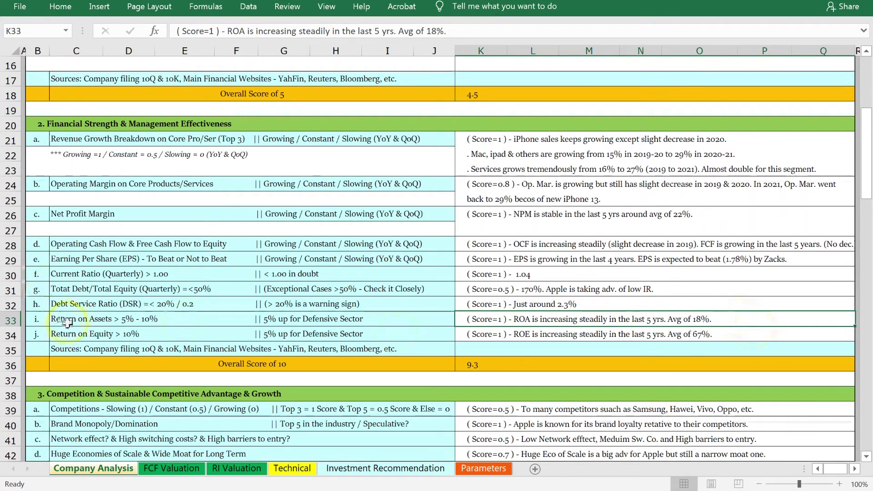
pyautogui.click(570, 333)
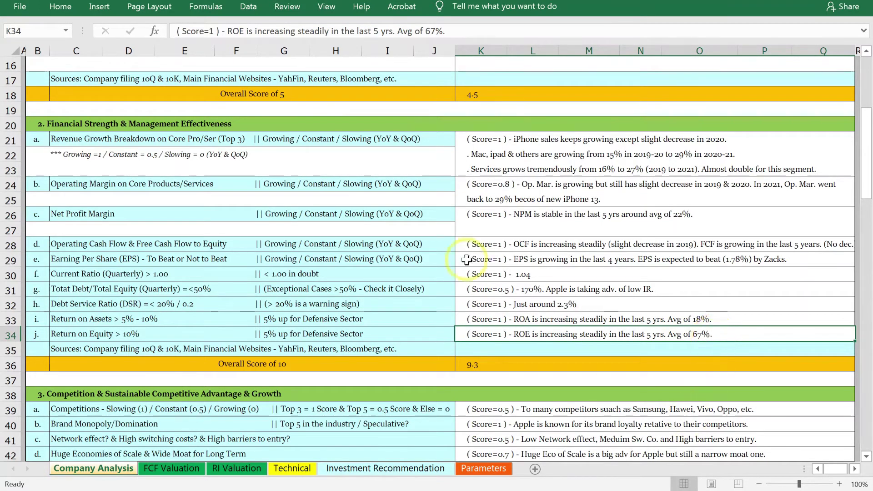
# Check the Financial Strength section's overall score against its assessments, focusing on the total debt/total equity and operating margin scores.
pyautogui.moveTo(546, 138); pyautogui.dragTo(541, 336)
pyautogui.click(523, 368)
pyautogui.click(543, 288)
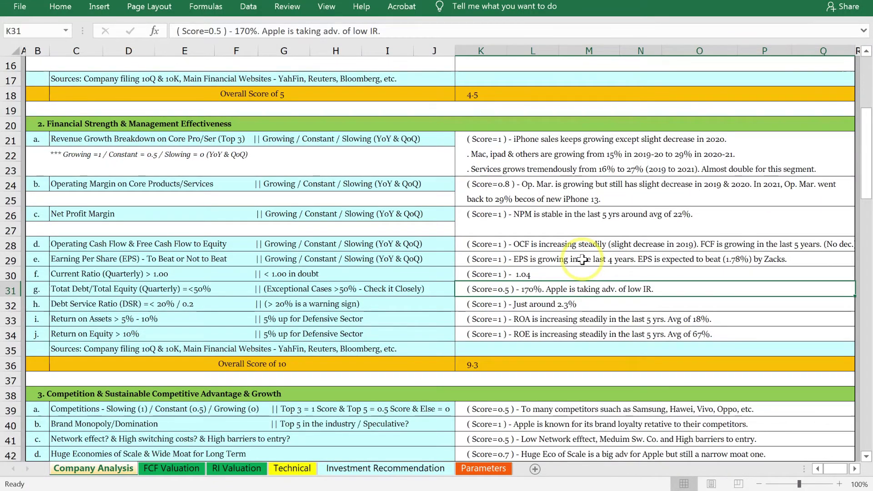
pyautogui.click(627, 190)
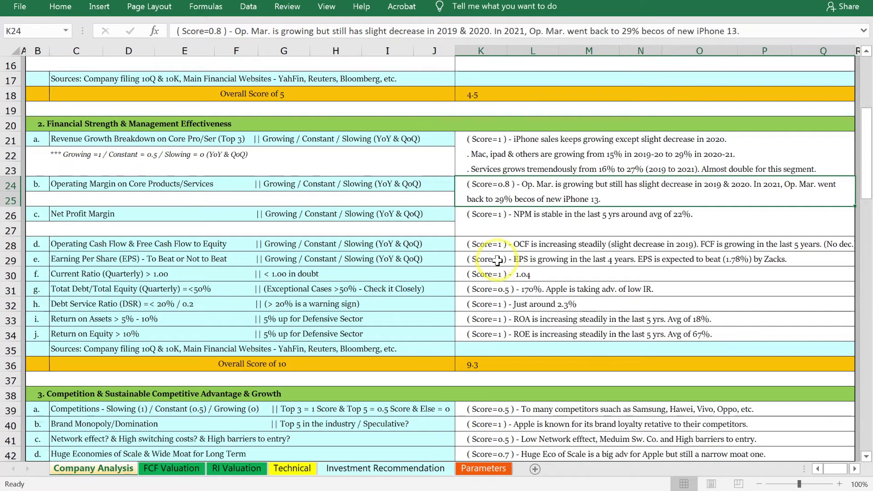
pyautogui.scroll(1, 497, 261)
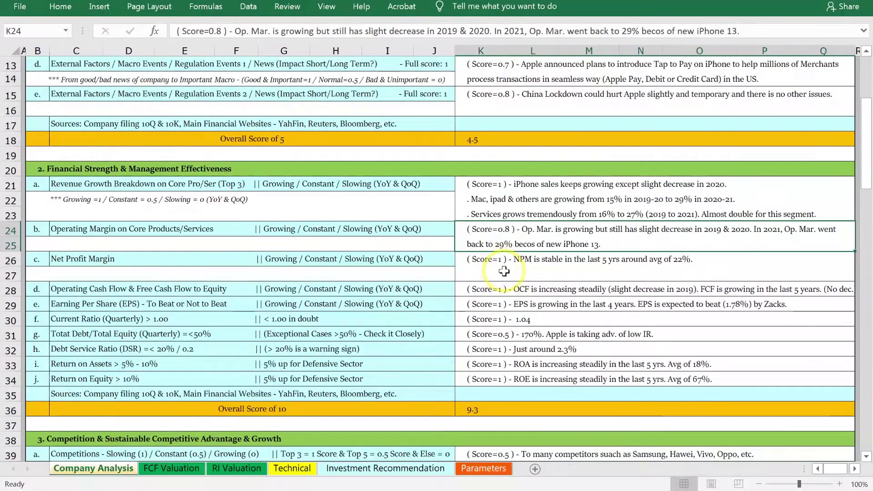
# Correct "To many competitors" to "Too many competitors" in the Competitions assessment of section 3.
pyautogui.scroll(-8, 500, 271)
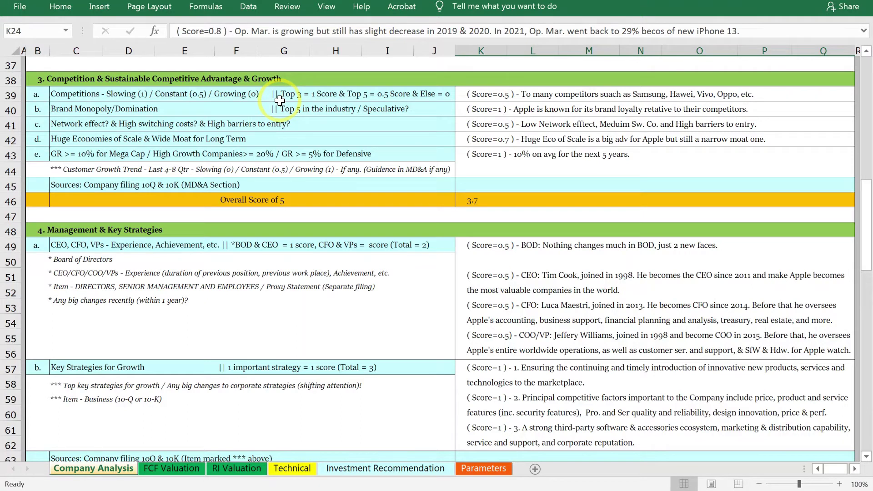
pyautogui.doubleClick(532, 94)
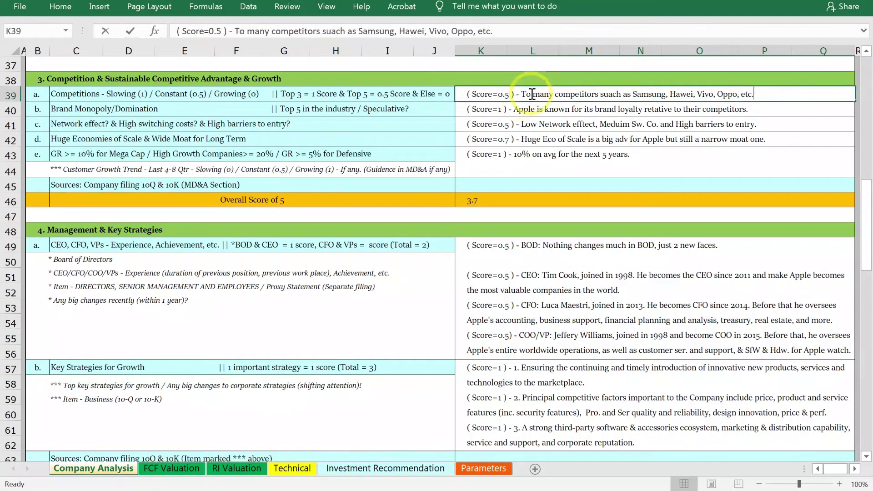
pyautogui.click(532, 94)
pyautogui.write('o')
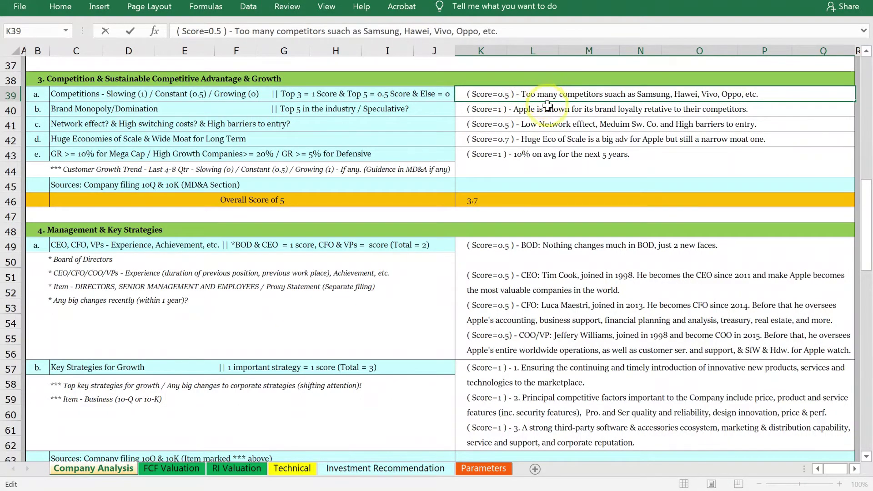
pyautogui.press('Return')
pyautogui.press('Return')
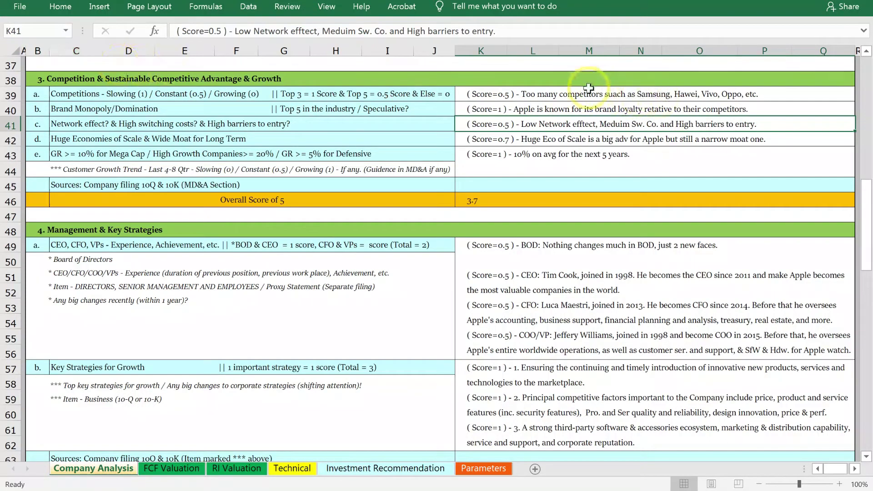
# Review the Competitions assessment and the intrinsic value verdicts on the Investment Recommendation sheet.
pyautogui.click(505, 94)
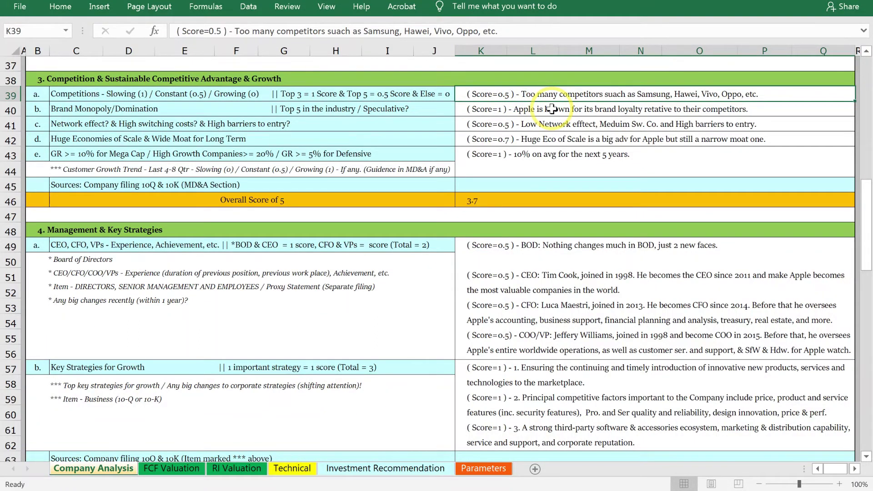
pyautogui.hotkey('ctrl', 'pagedown')
pyautogui.hotkey('ctrl', 'pagedown')
pyautogui.hotkey('ctrl', 'pagedown')
pyautogui.hotkey('ctrl', 'pagedown')
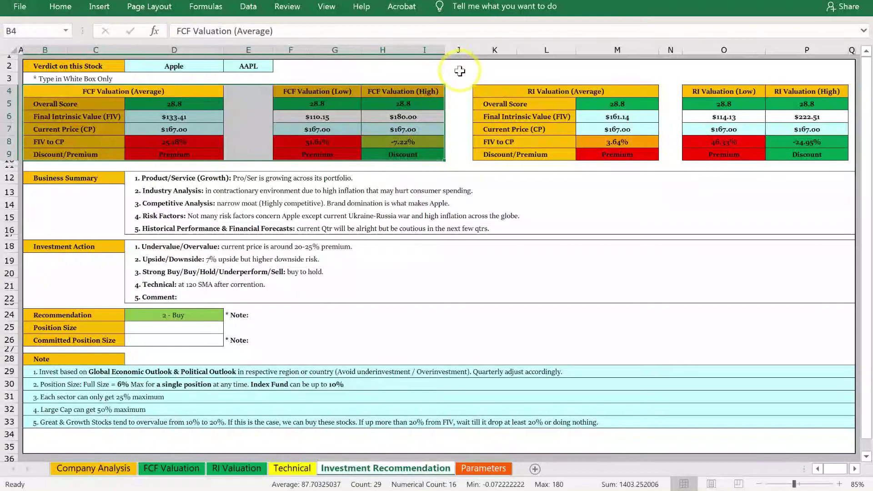
pyautogui.click(459, 68)
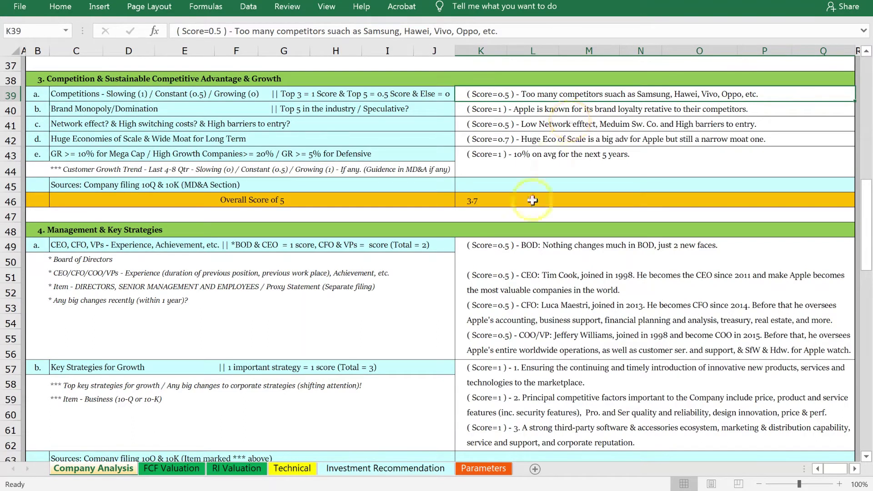
# On the Company Analysis sheet, compare the network effect, switching costs and barriers to entry criterion with Apple's assessment.
pyautogui.click(145, 125)
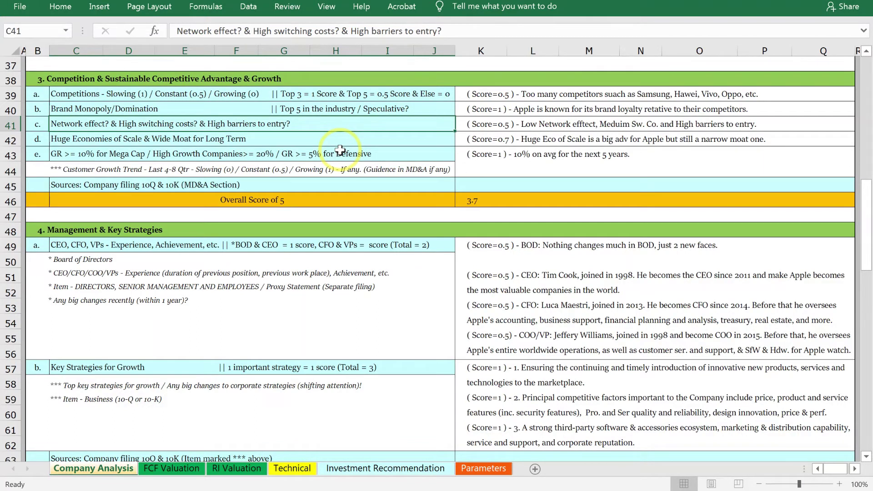
pyautogui.click(554, 129)
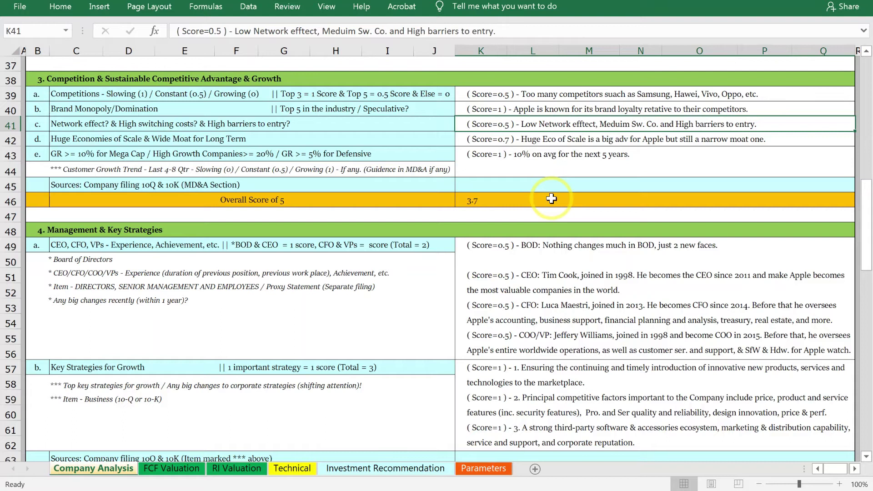
pyautogui.click(172, 123)
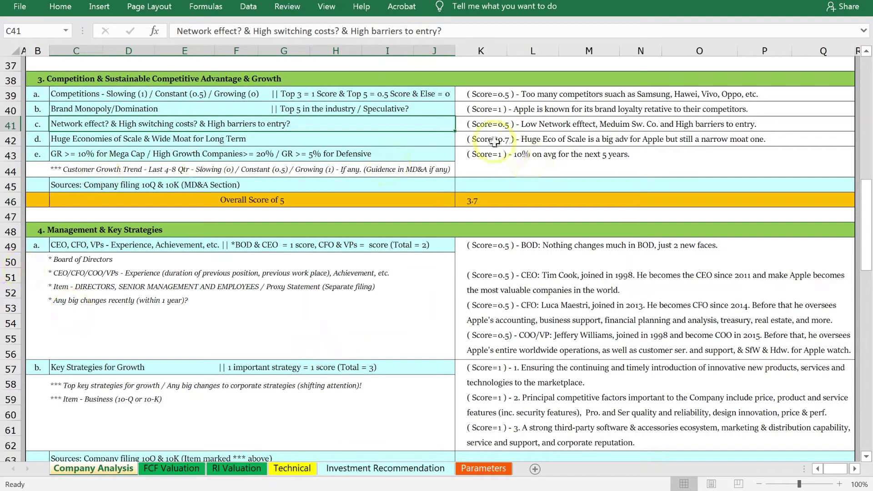
pyautogui.click(563, 125)
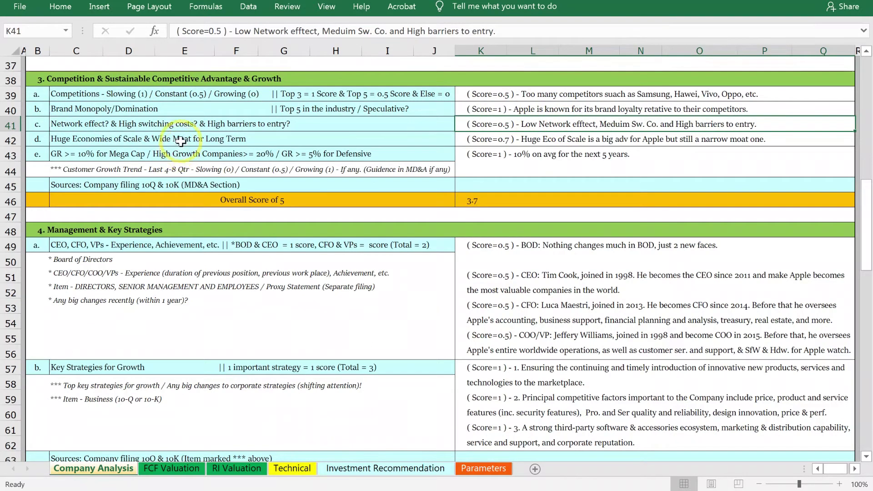
# Compare the economies of scale and wide moat criterion with Apple's assessment and score.
pyautogui.click(249, 139)
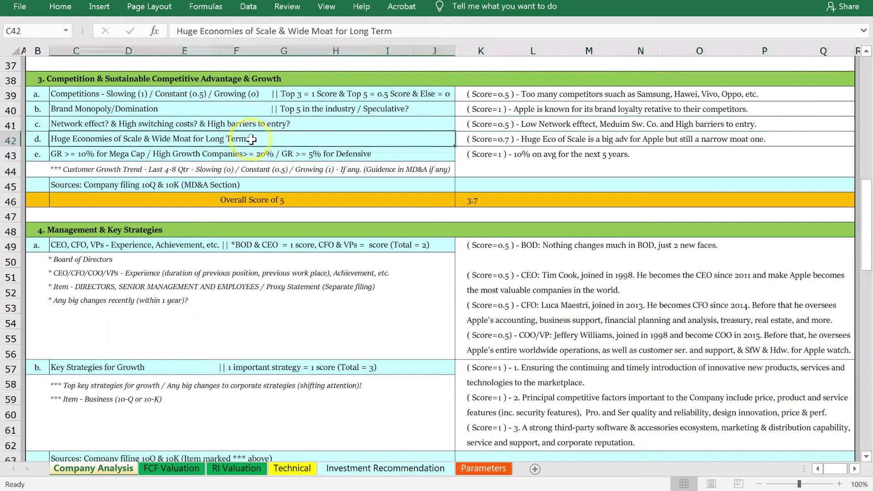
pyautogui.click(541, 140)
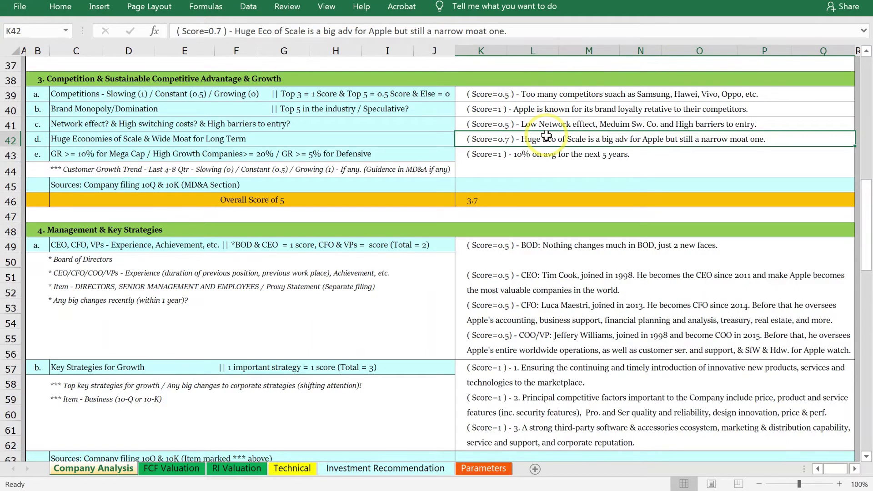
pyautogui.click(226, 139)
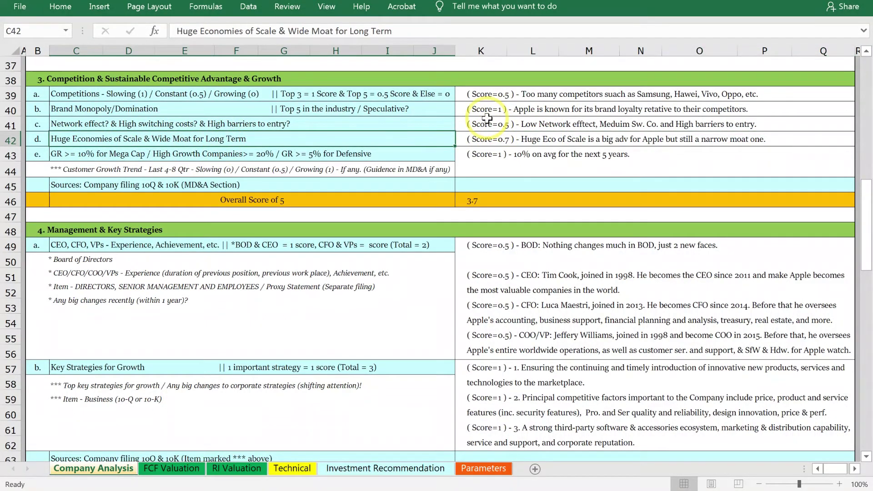
pyautogui.click(637, 139)
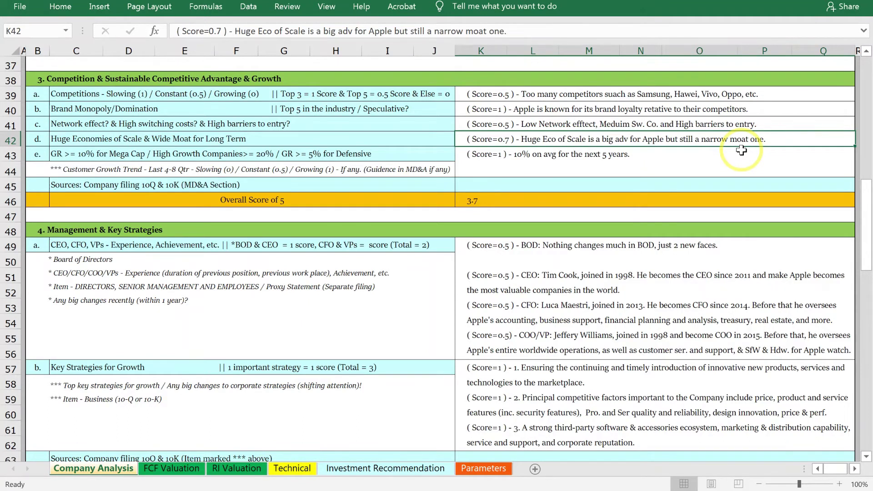
# Compare the growth rate criterion with Apple's five-year assessment and recheck all scores in the Competition section.
pyautogui.click(100, 154)
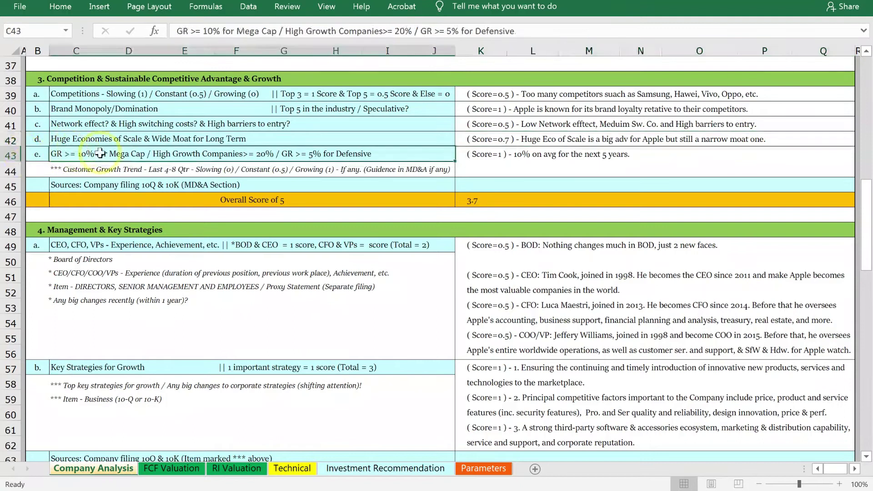
pyautogui.click(475, 155)
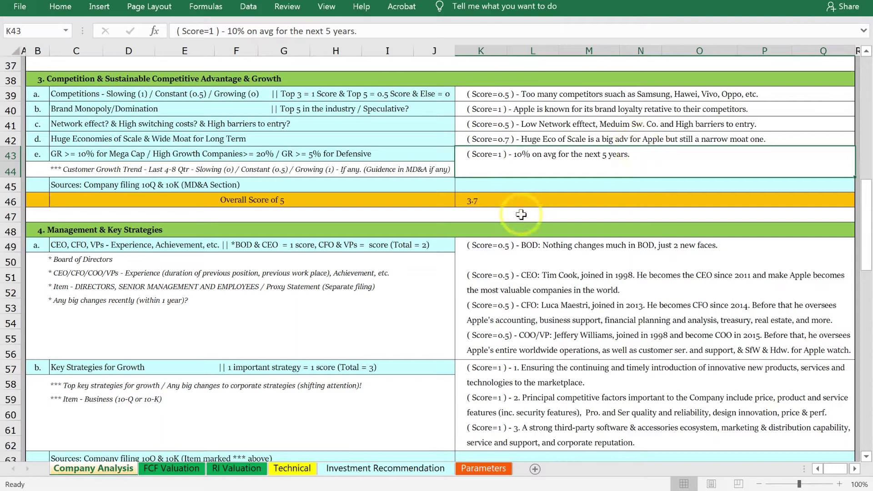
pyautogui.moveTo(523, 96); pyautogui.dragTo(523, 130)
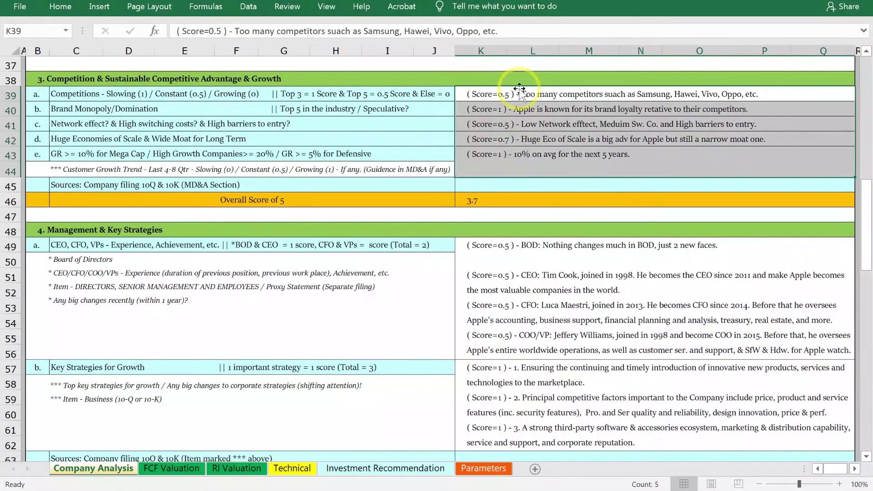
# Review the leadership and key growth strategy assessments and the overall score in the Management & Key Strategies section.
pyautogui.click(394, 262)
pyautogui.scroll(-3, 410, 259)
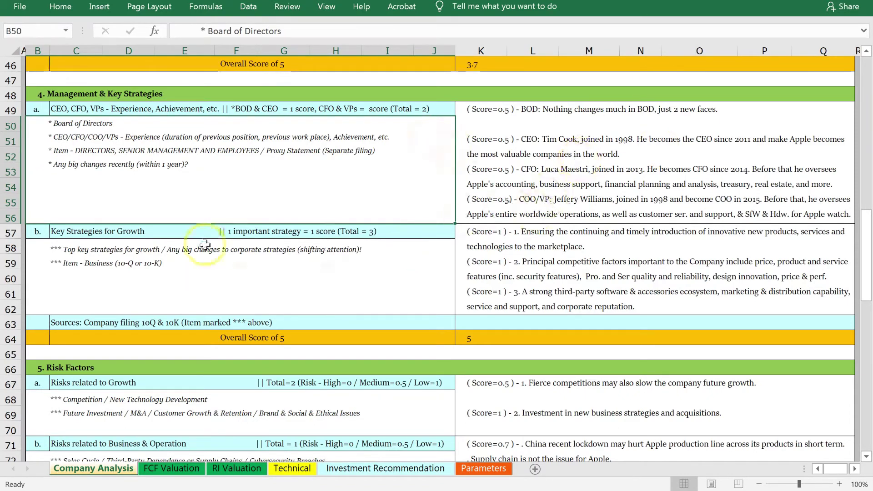
pyautogui.click(564, 248)
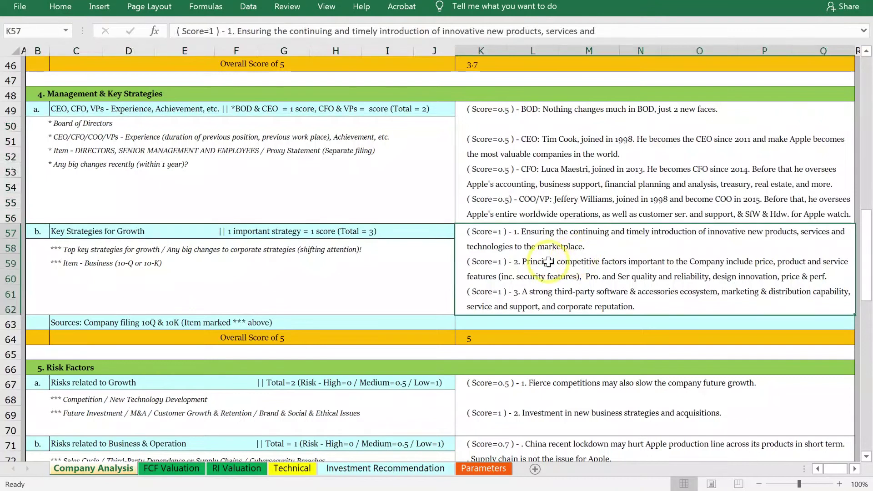
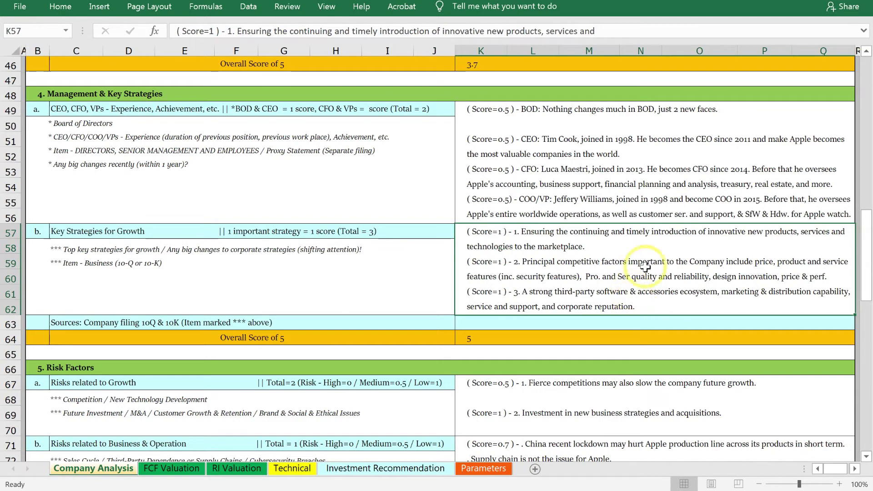
pyautogui.click(483, 335)
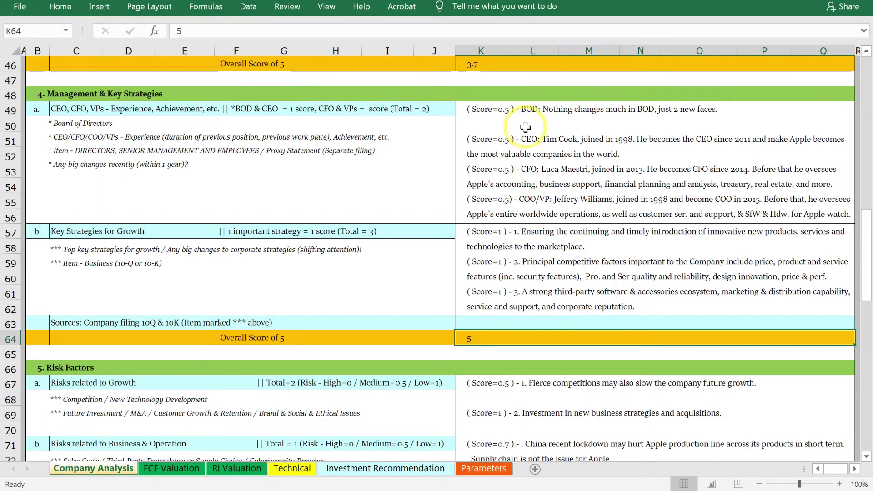
# Go through the growth, business and operation, legal, and economic and political risk criteria in the Risk Factors section.
pyautogui.scroll(-5, 525, 127)
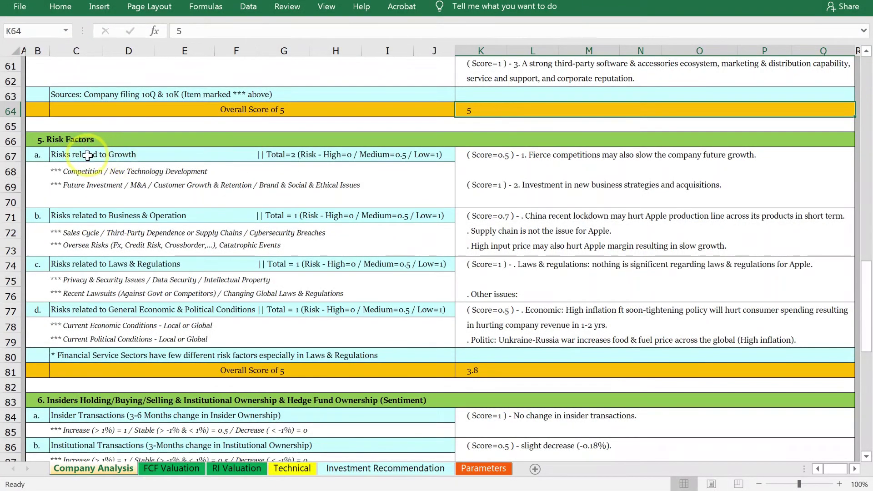
pyautogui.click(146, 158)
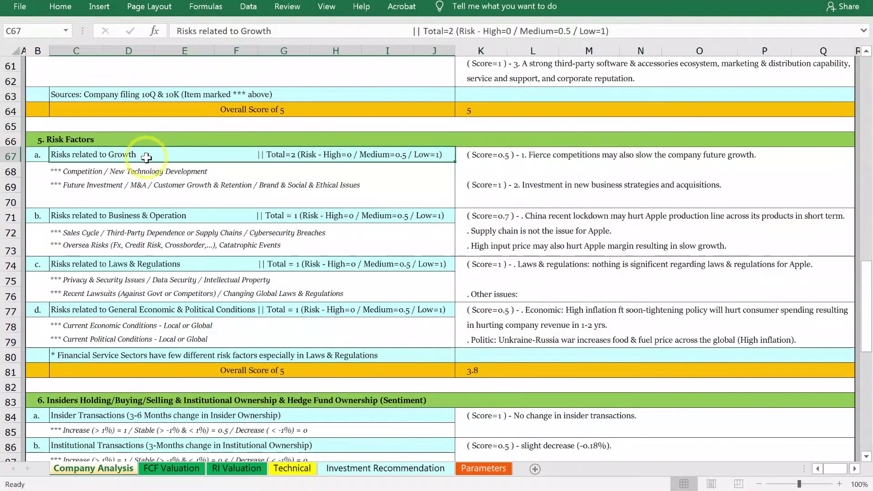
pyautogui.click(173, 217)
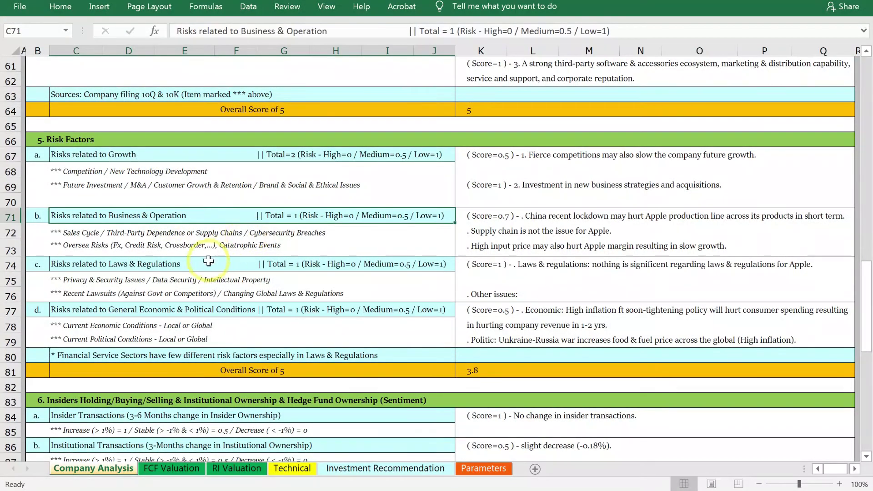
pyautogui.click(208, 265)
pyautogui.click(241, 312)
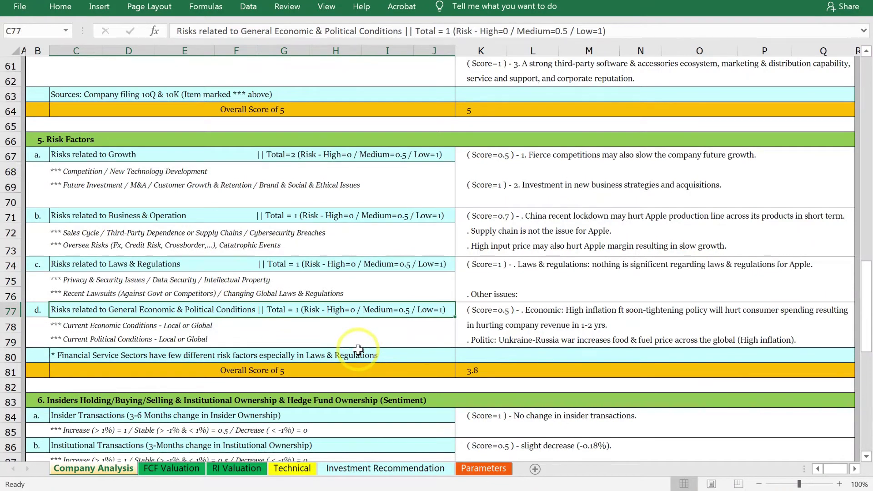
# Examine Apple's growth, business and regulatory risk assessments and the overall score of the Risk Factors section.
pyautogui.click(724, 193)
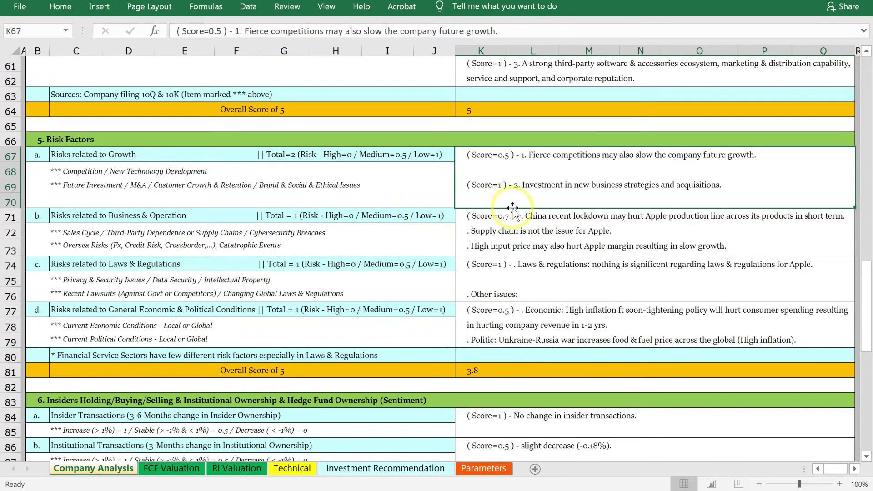
pyautogui.click(586, 212)
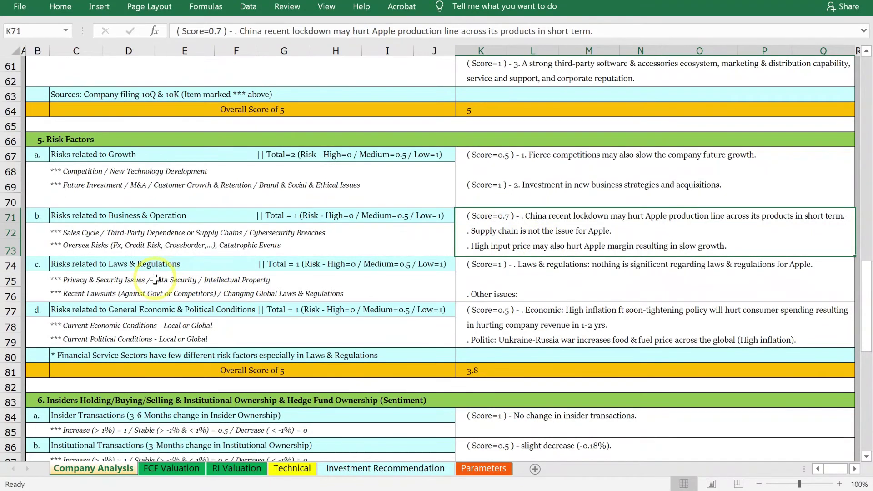
pyautogui.click(599, 274)
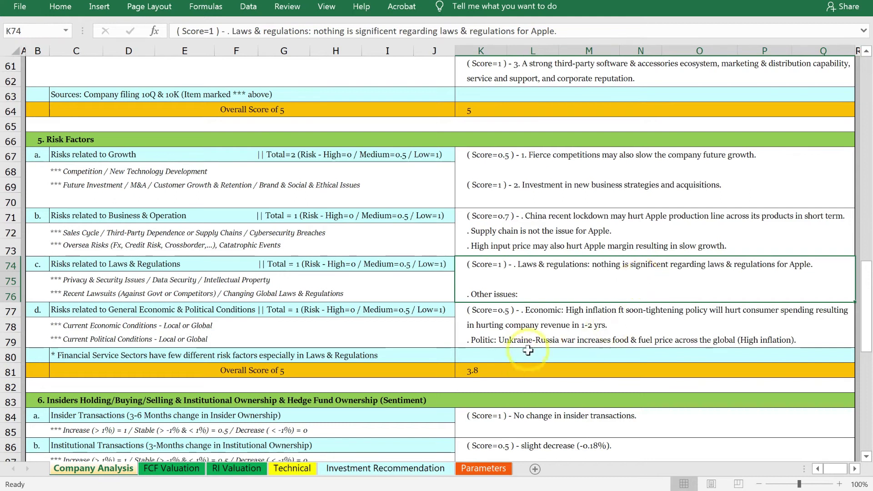
pyautogui.click(534, 372)
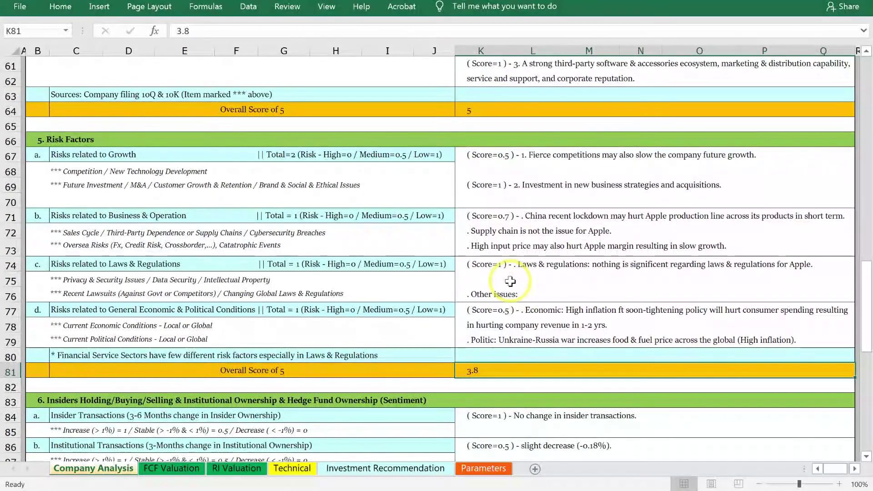
# Review the insider transactions, institutional transactions and significant ownership assessments and the overall score in the Sentiment section.
pyautogui.scroll(-7, 492, 196)
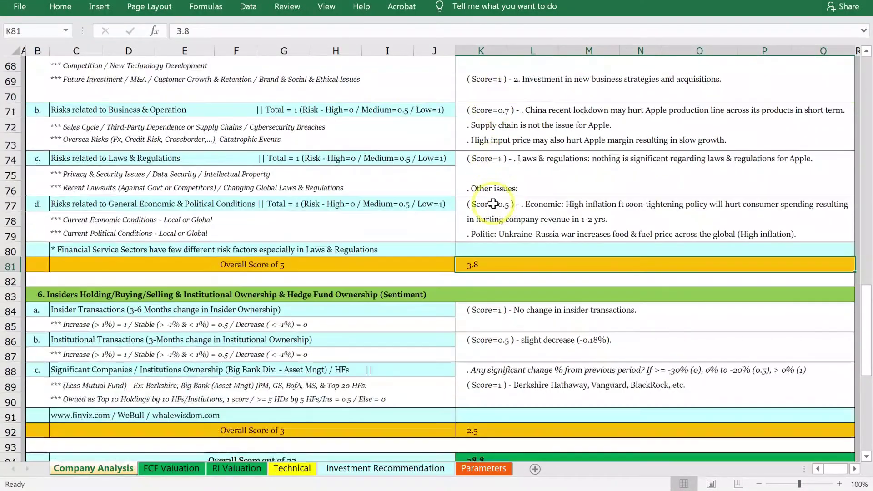
pyautogui.scroll(1, 490, 200)
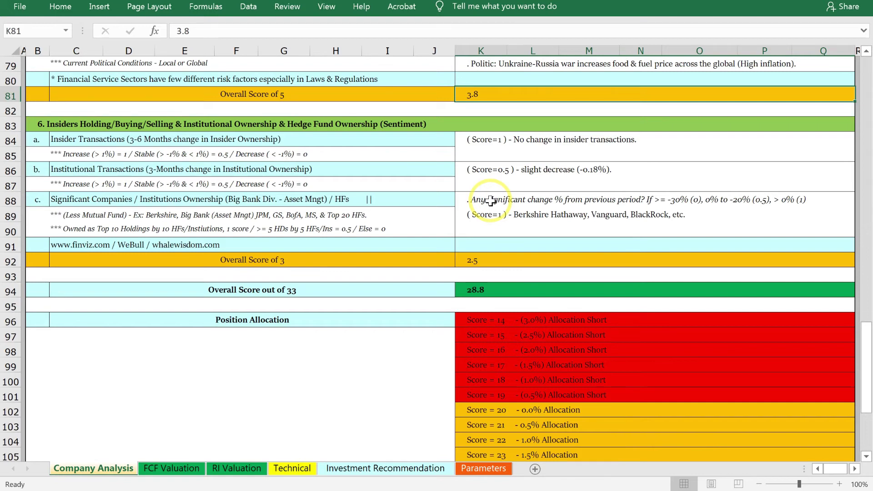
pyautogui.click(495, 144)
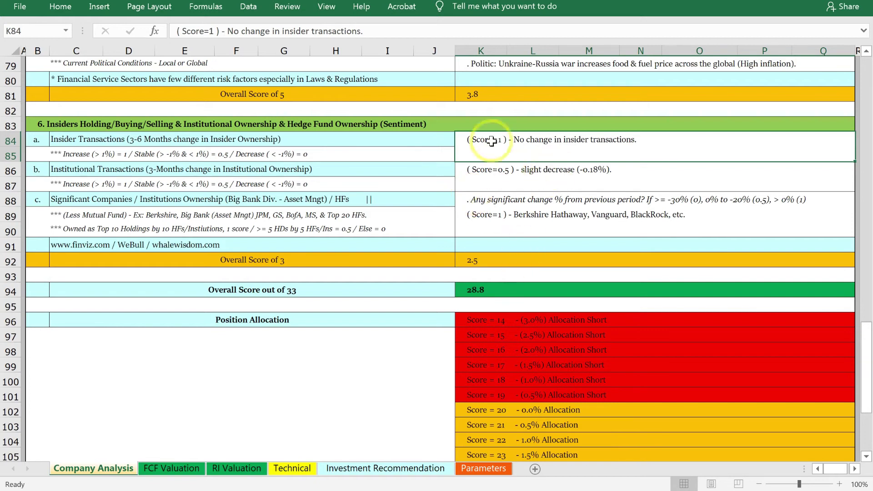
pyautogui.click(547, 174)
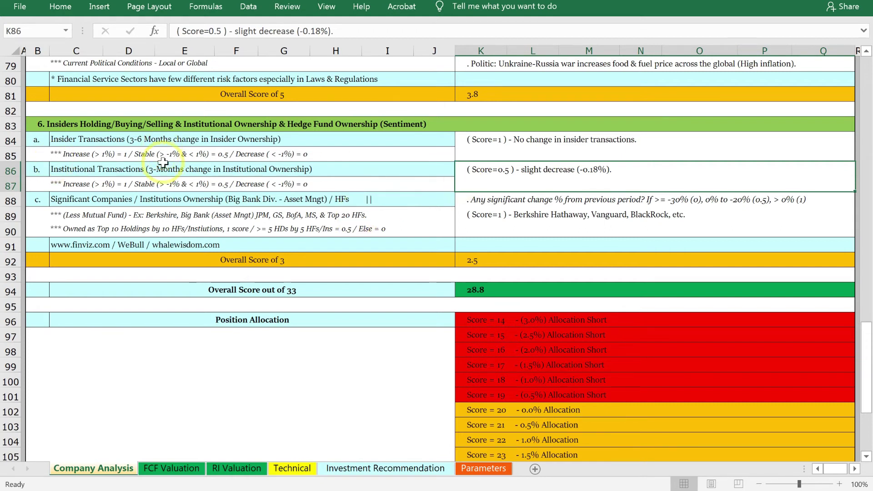
pyautogui.click(147, 184)
pyautogui.click(508, 177)
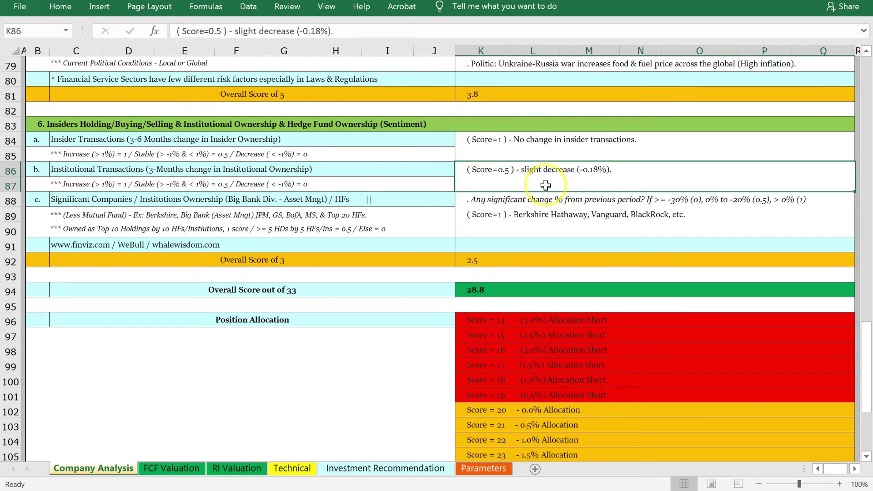
pyautogui.click(537, 221)
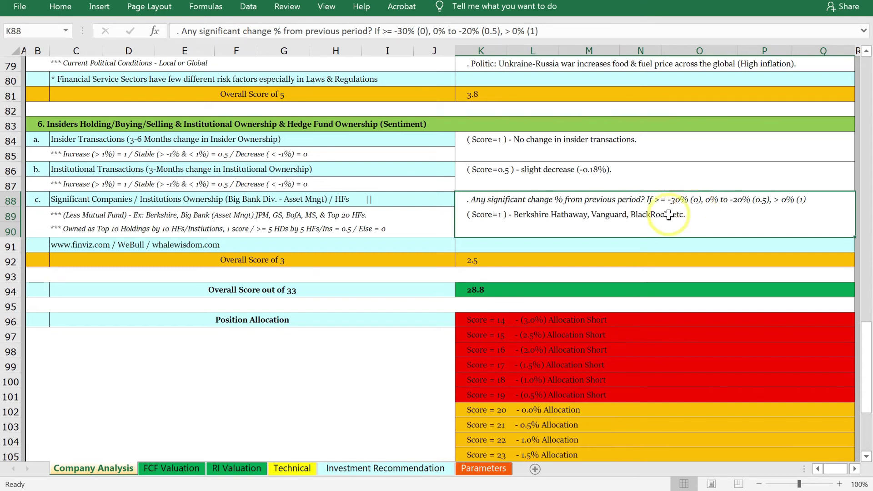
pyautogui.click(478, 268)
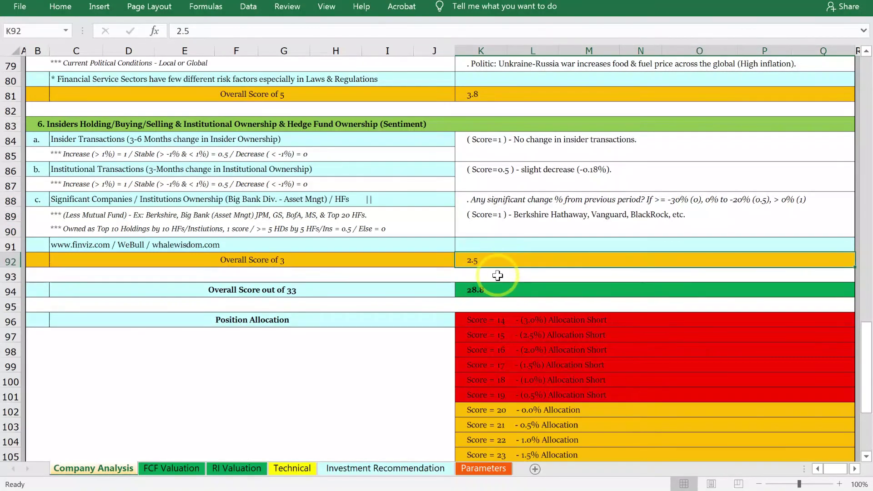
# Inspect the formula behind the overall score out of 33 and look through the full Position Allocation scale.
pyautogui.scroll(-1, 500, 275)
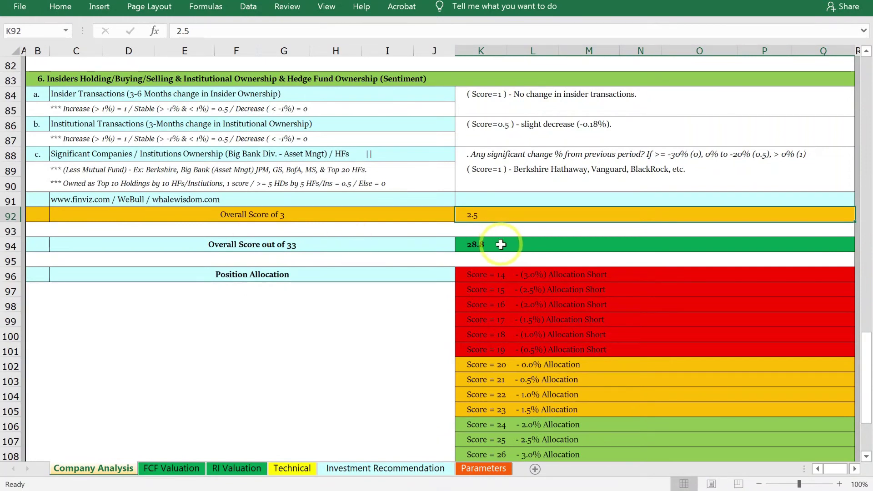
pyautogui.click(500, 243)
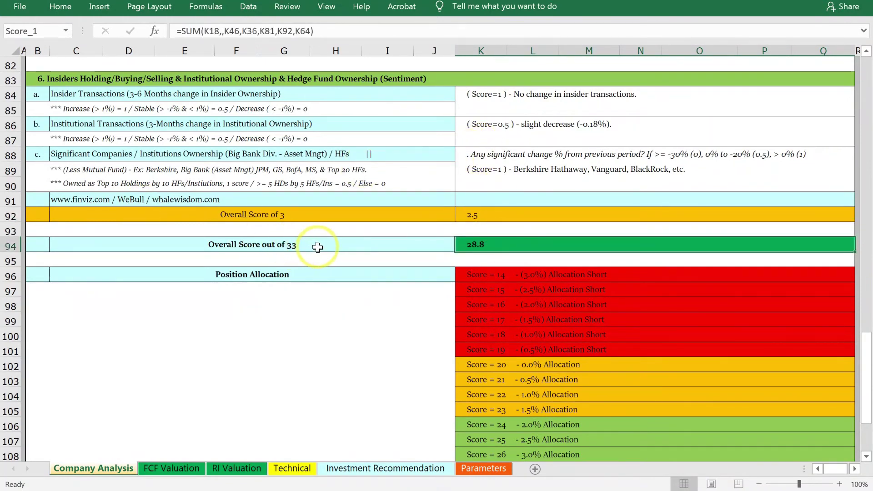
pyautogui.scroll(-4, 531, 217)
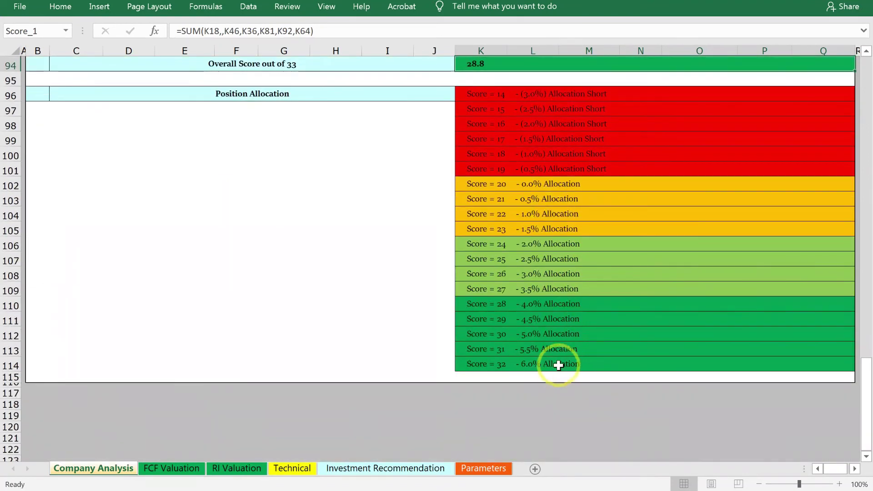
pyautogui.scroll(4, 558, 366)
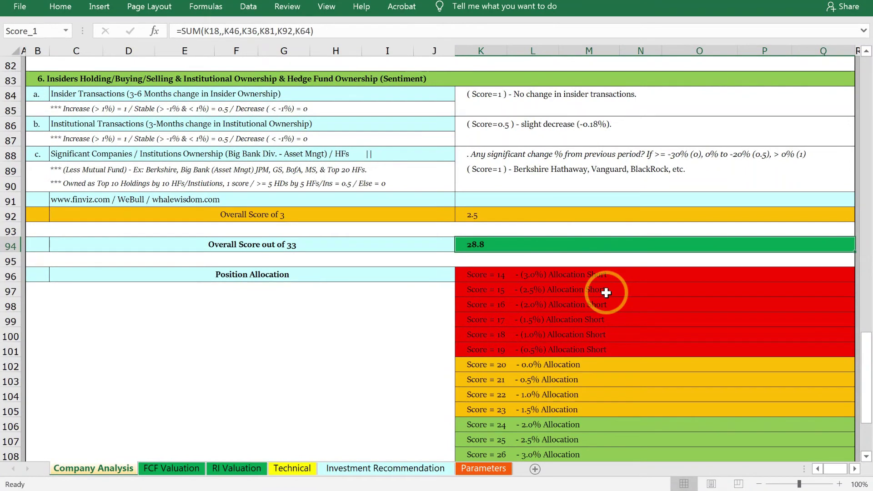
pyautogui.scroll(-3, 608, 291)
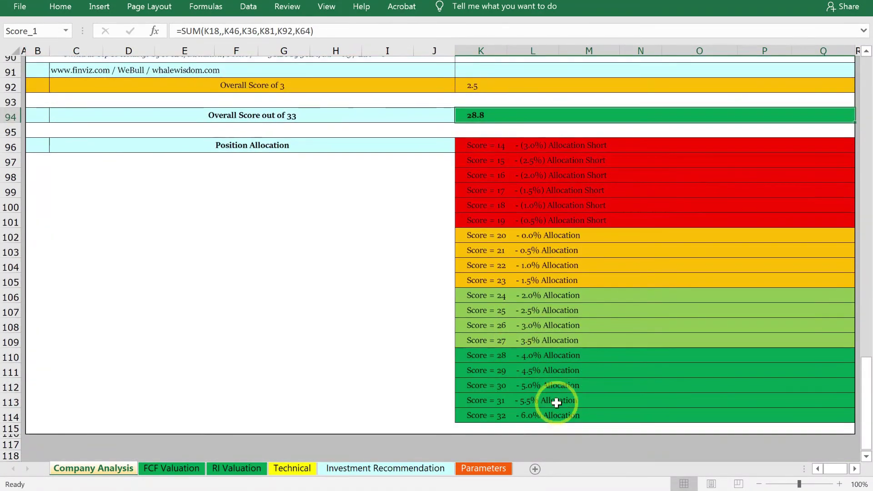
pyautogui.scroll(1, 523, 394)
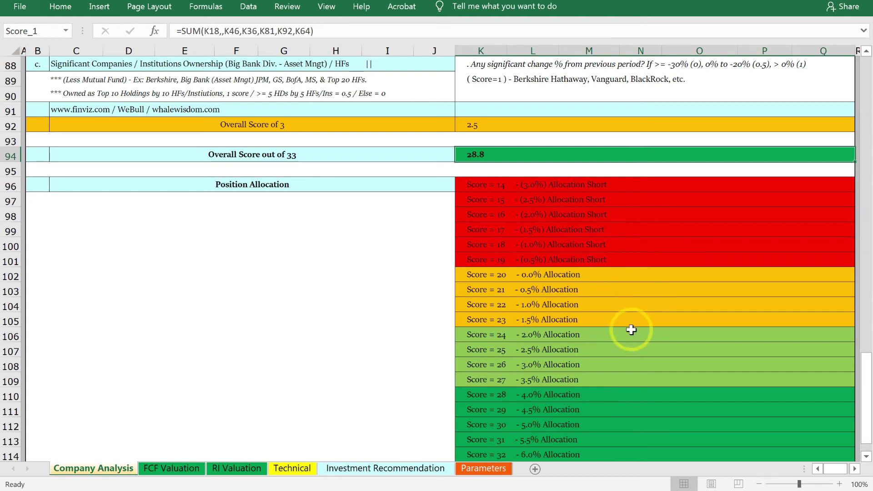
# Compare the Position Allocation bands for scores 20 to 23, 24 to 27 and the short positions for scores 14 to 19.
pyautogui.moveTo(493, 273); pyautogui.dragTo(509, 321)
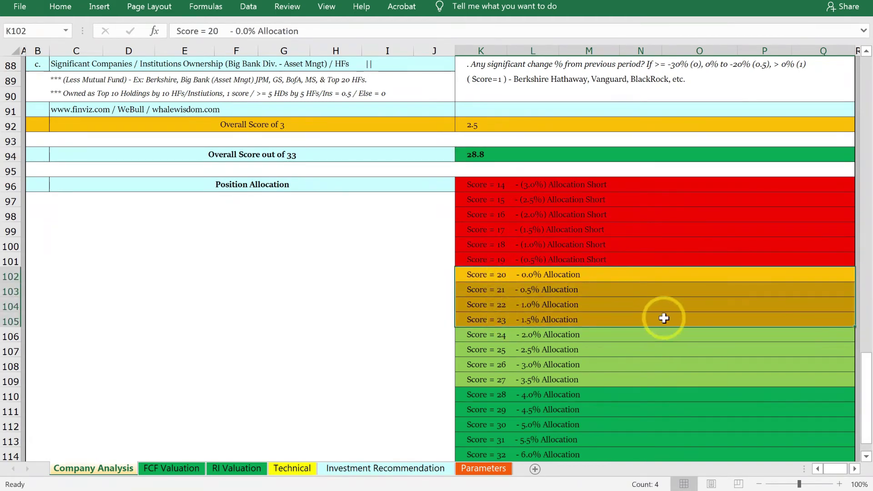
pyautogui.click(663, 317)
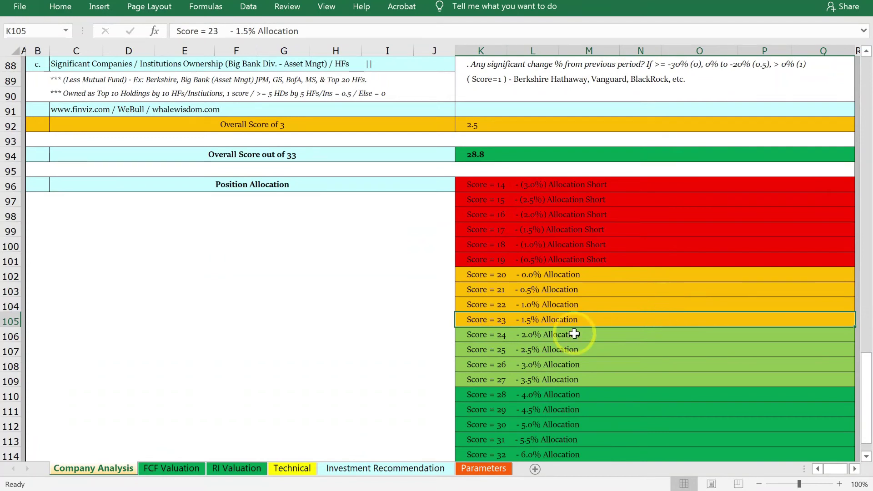
pyautogui.moveTo(495, 336); pyautogui.dragTo(493, 379)
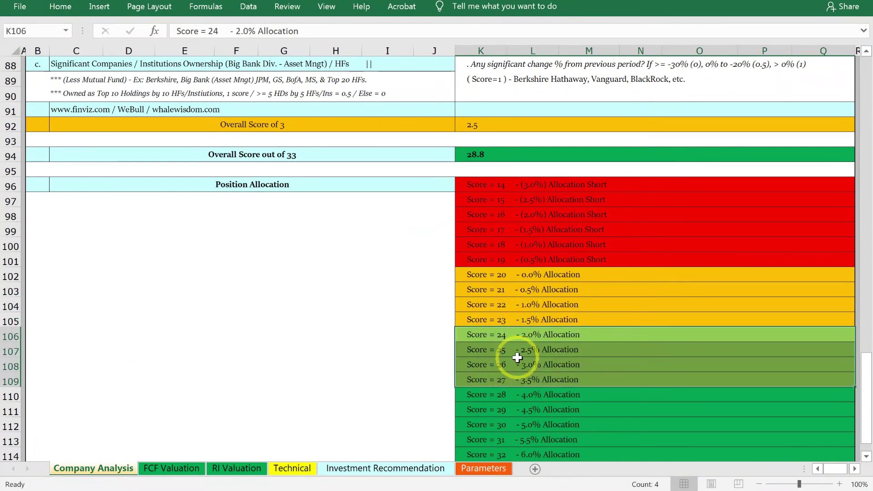
pyautogui.moveTo(531, 274); pyautogui.dragTo(528, 320)
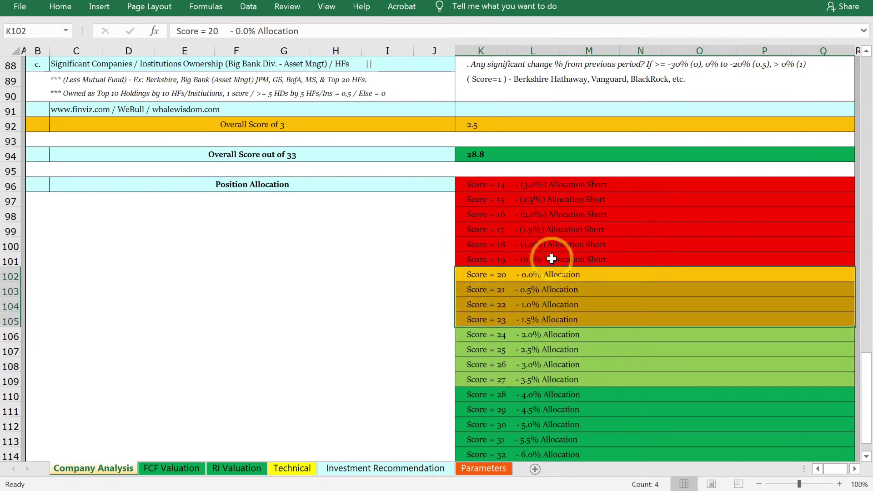
pyautogui.moveTo(551, 255); pyautogui.dragTo(552, 189)
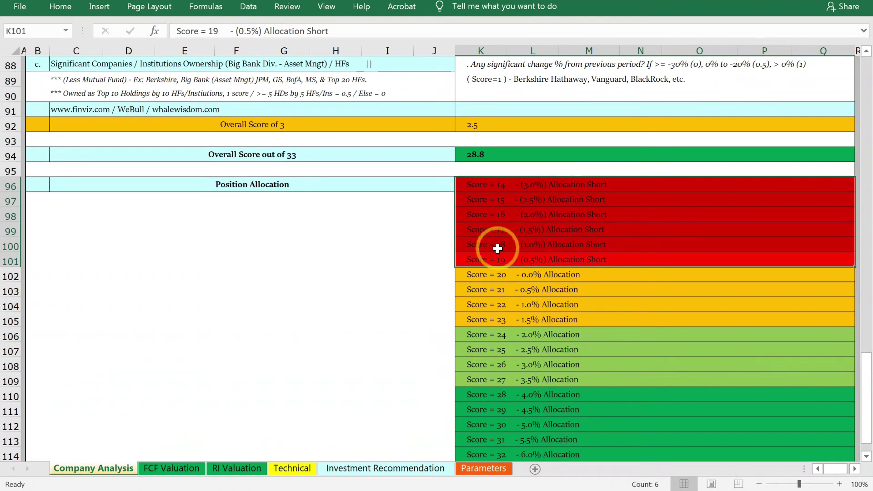
pyautogui.click(652, 294)
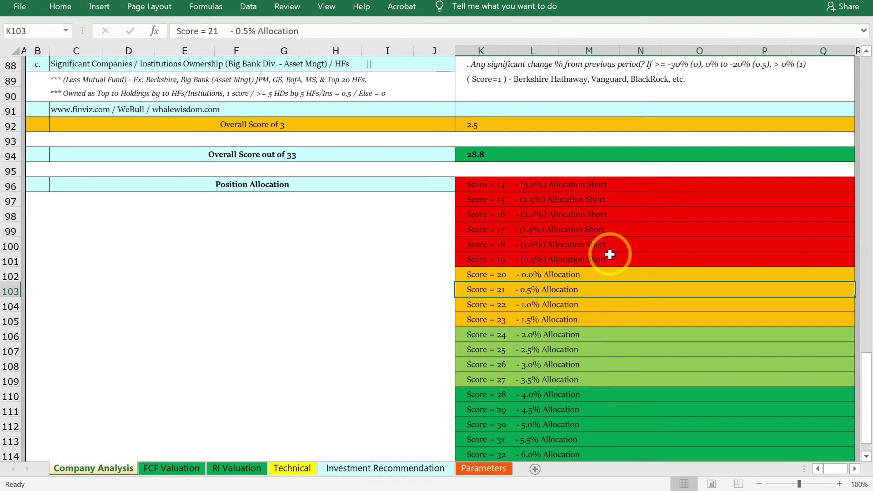
# Match Apple's overall score to the position allocation rows for scores 28 and 29.
pyautogui.scroll(-2, 600, 257)
pyautogui.scroll(1, 555, 360)
pyautogui.click(532, 353)
pyautogui.click(522, 366)
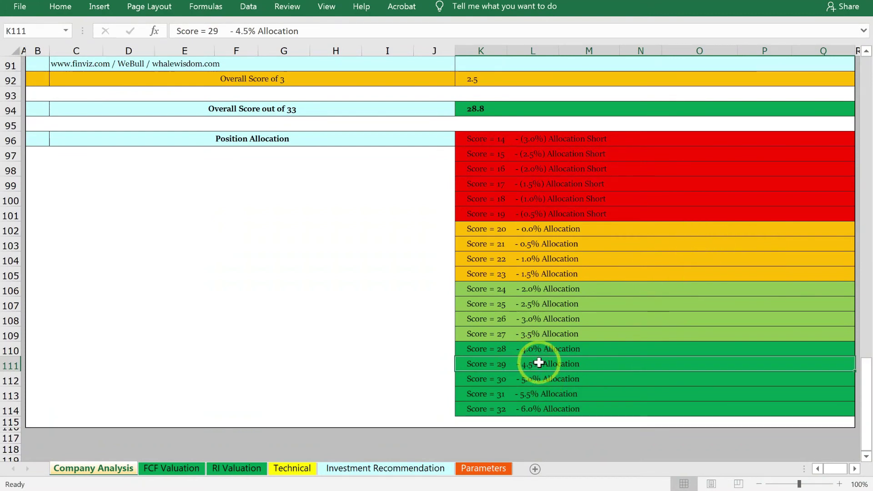
# Look back over the Company Analysis sheet, then check Apple's valuation summaries on the Investment Recommendation sheet.
pyautogui.scroll(2, 553, 334)
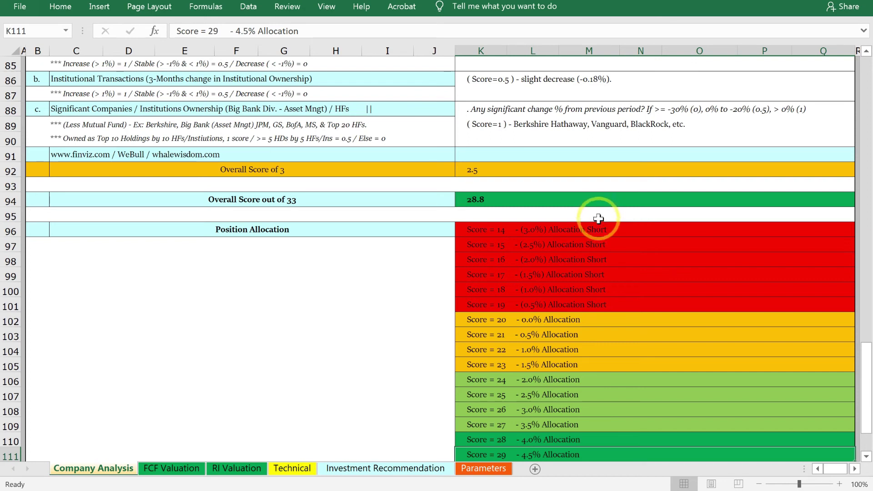
pyautogui.scroll(1, 581, 233)
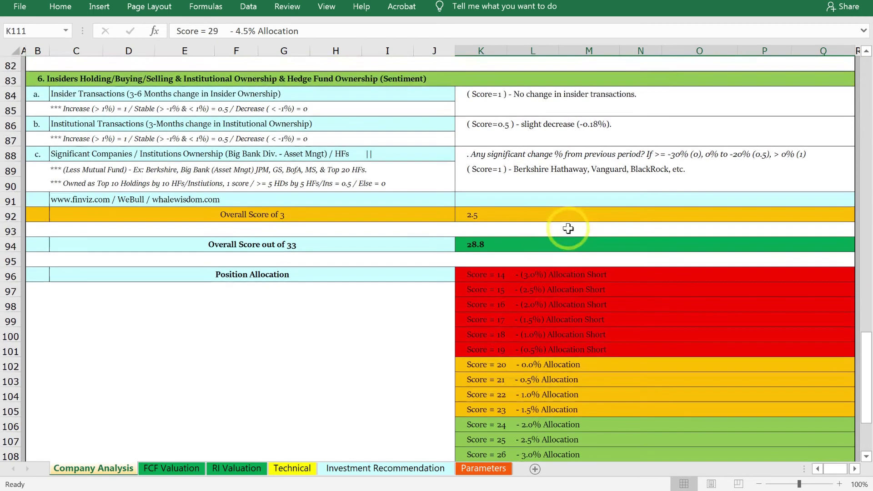
pyautogui.scroll(15, 501, 254)
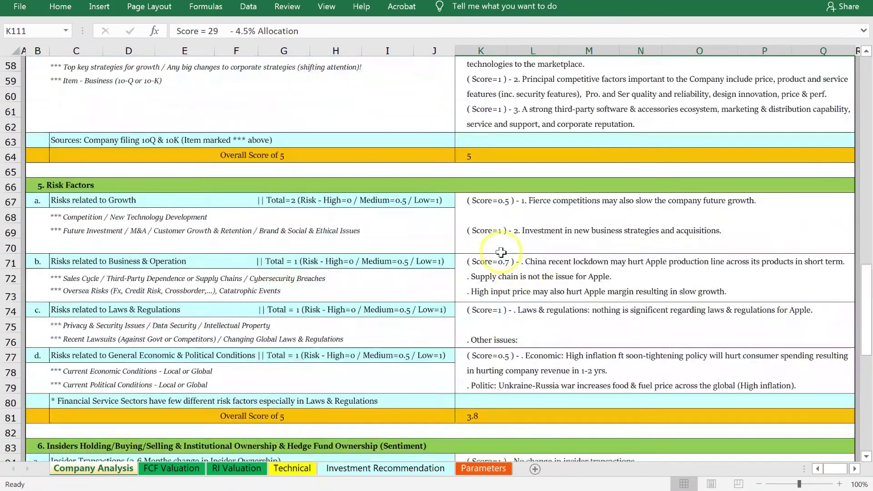
pyautogui.scroll(12, 501, 254)
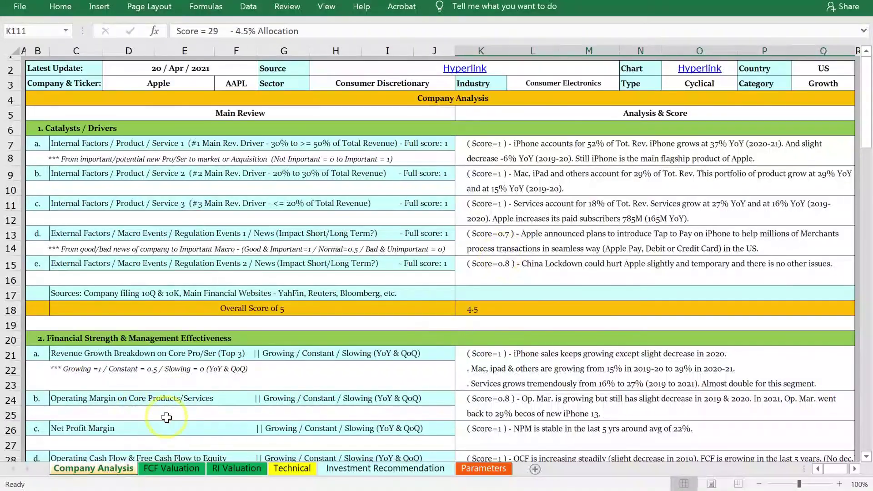
pyautogui.click(165, 468)
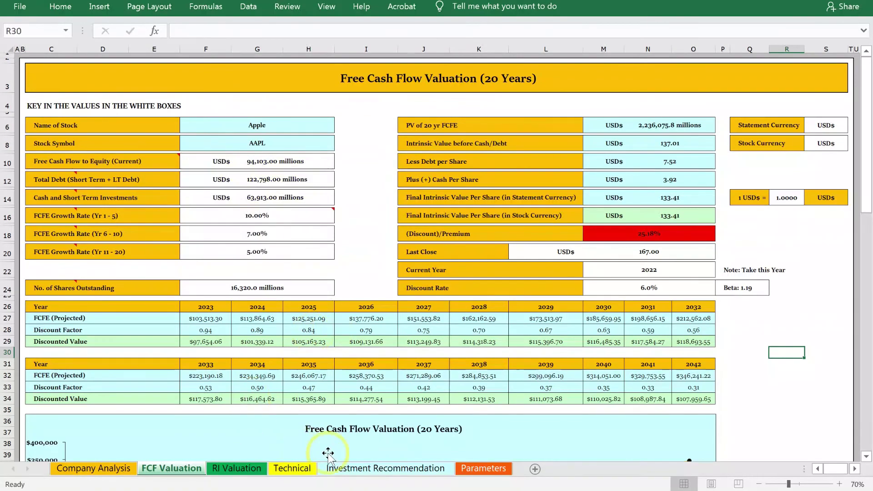
pyautogui.click(350, 473)
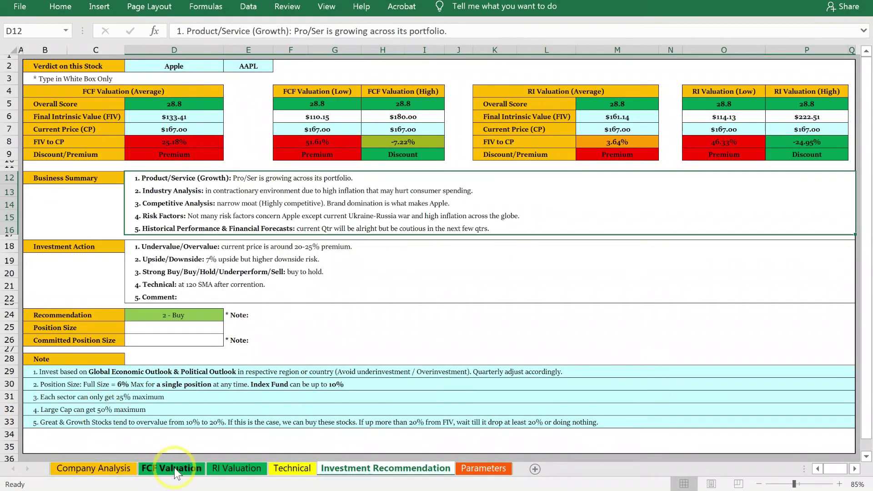
pyautogui.click(211, 117)
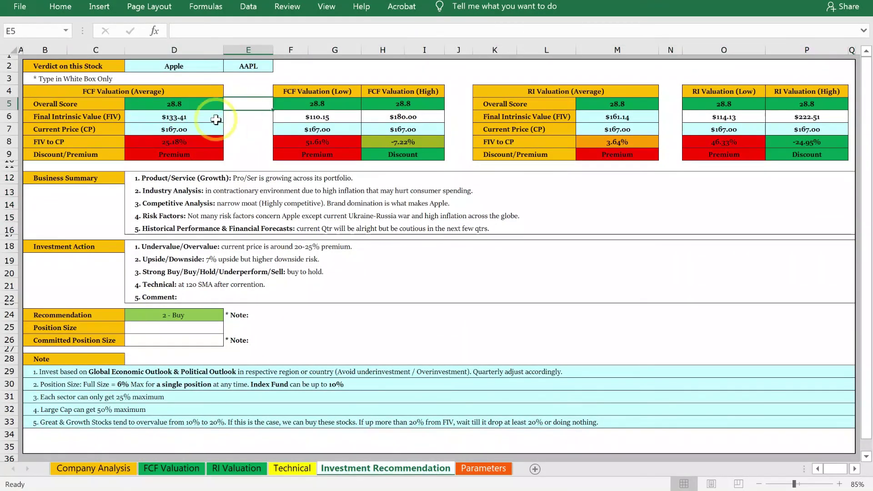
pyautogui.click(249, 101)
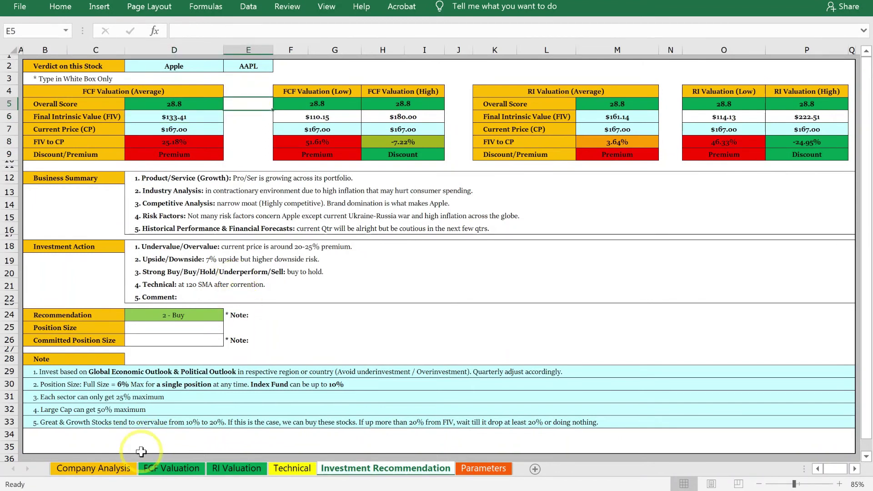
# Examine the cash flow, debt, cash and FCFE growth rate inputs on the FCF Valuation sheet.
pyautogui.click(181, 468)
pyautogui.moveTo(272, 161); pyautogui.dragTo(273, 197)
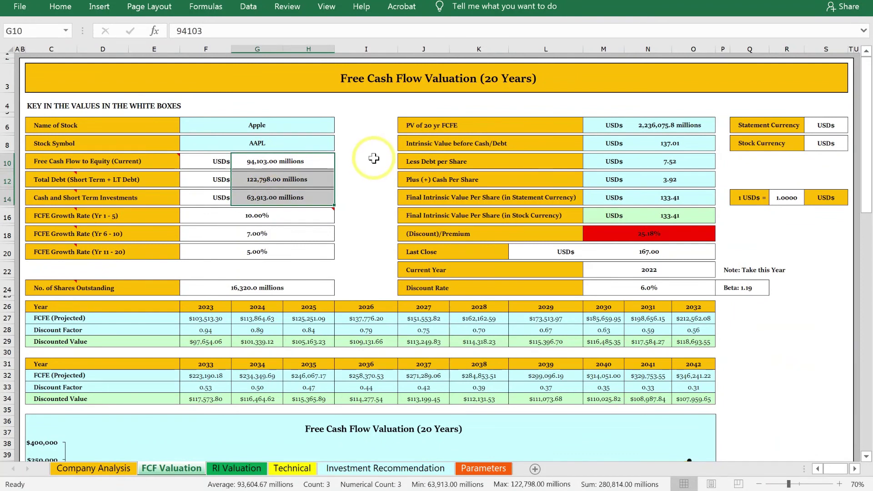
pyautogui.moveTo(264, 214)
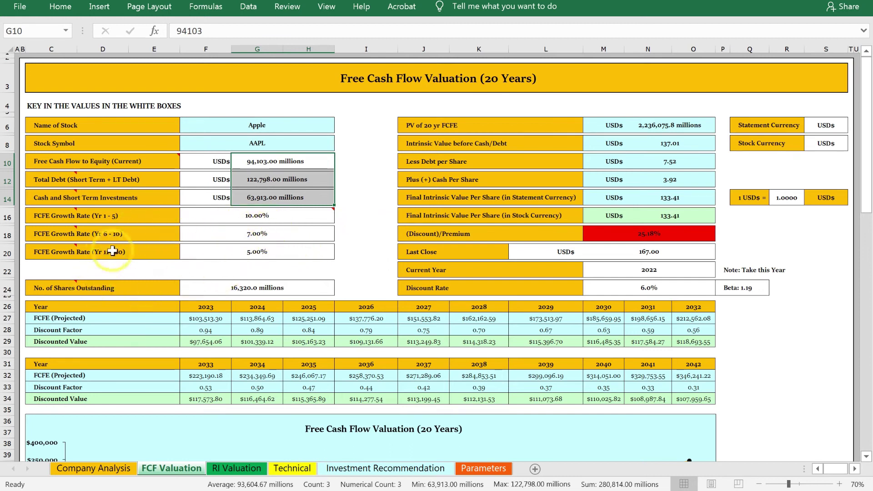
pyautogui.click(357, 235)
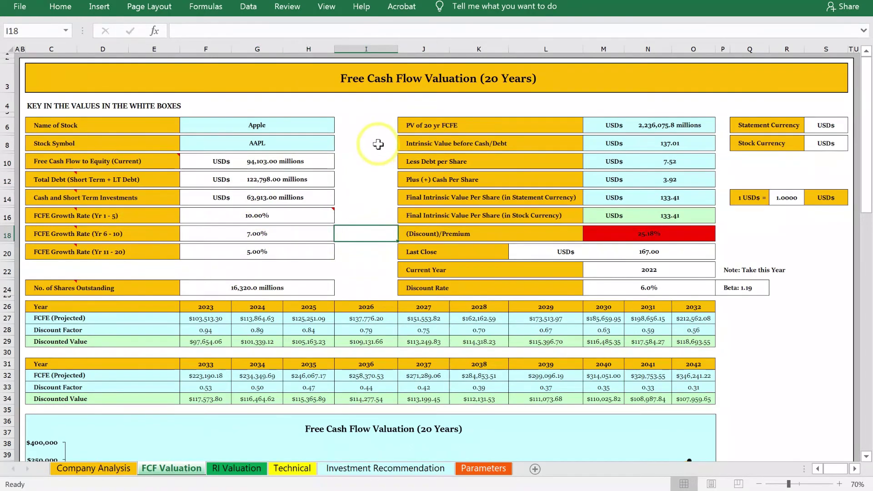
pyautogui.click(369, 127)
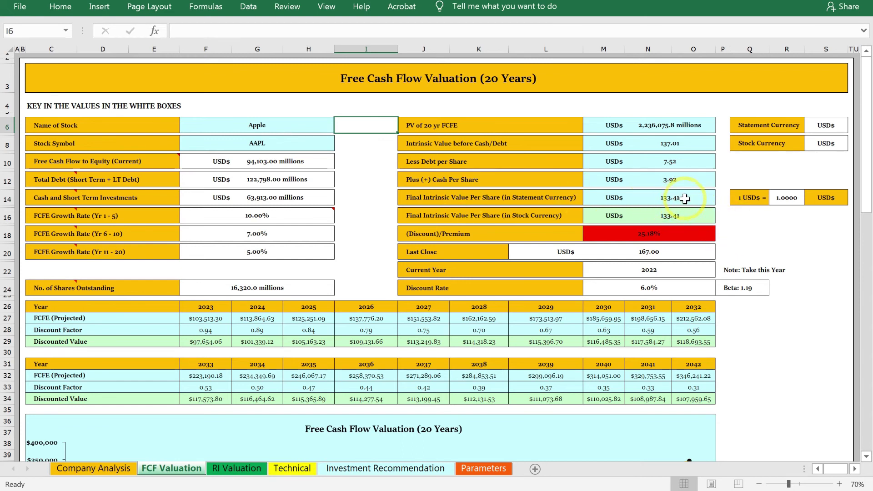
# Inspect the final intrinsic value per share in stock currency and its formula, and compare it with the last close.
pyautogui.click(684, 214)
pyautogui.press('Right')
pyautogui.press('Right')
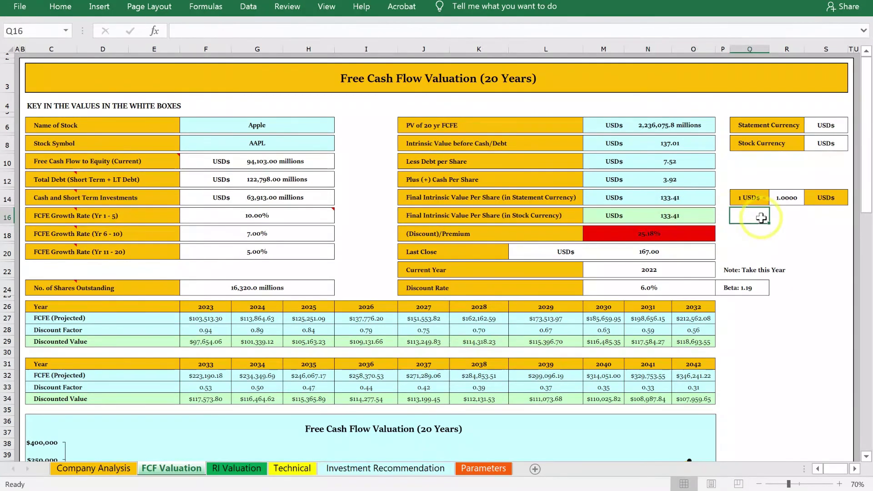
pyautogui.click(684, 213)
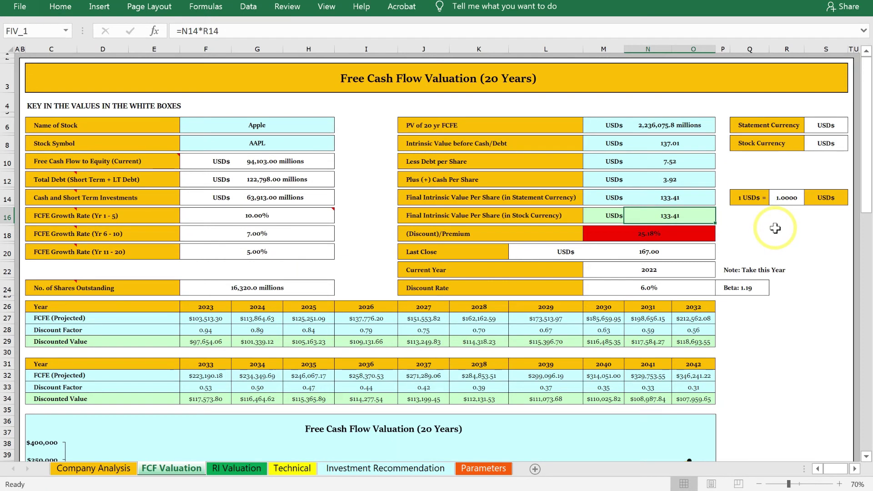
pyautogui.click(695, 256)
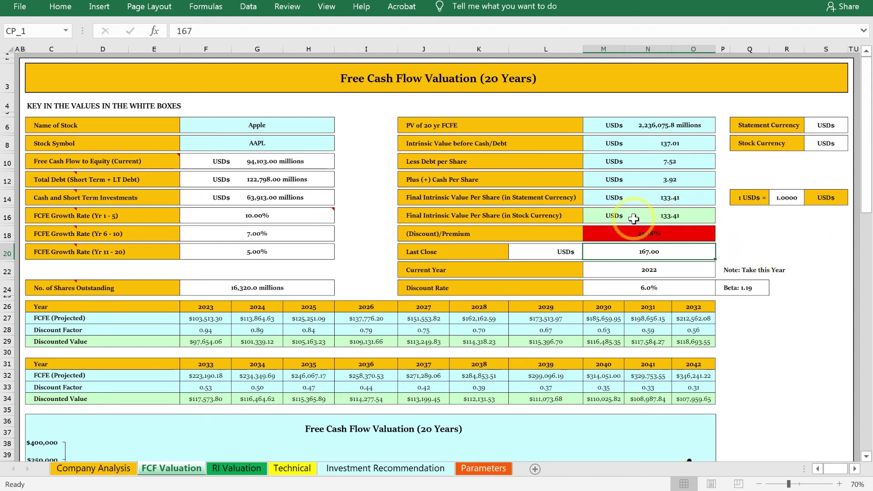
# Recheck the last close against the discount/premium on the FCF Valuation sheet.
pyautogui.click(746, 200)
pyautogui.click(785, 225)
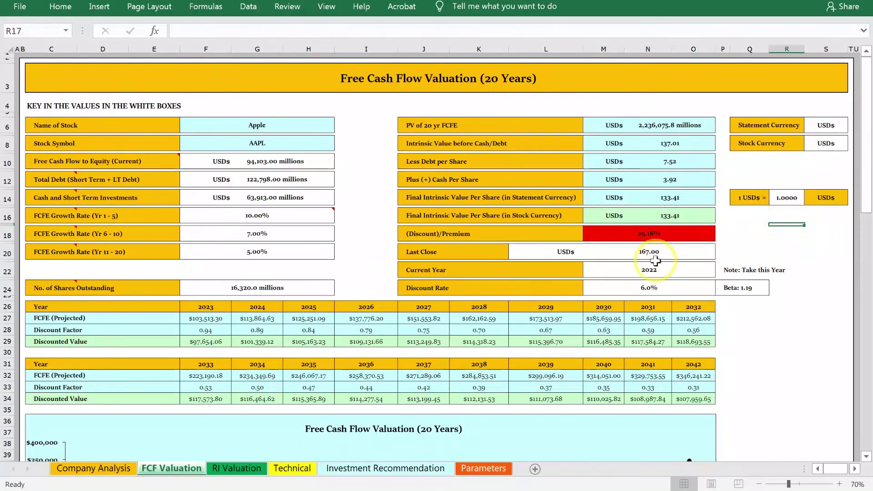
pyautogui.click(628, 249)
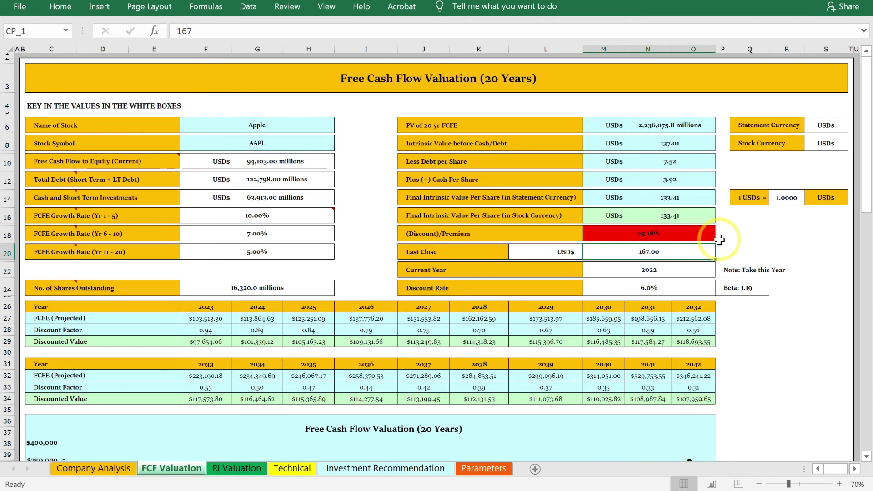
# Review the RI valuation block and the FCF valuation block on the Investment Recommendation sheet.
pyautogui.click(366, 471)
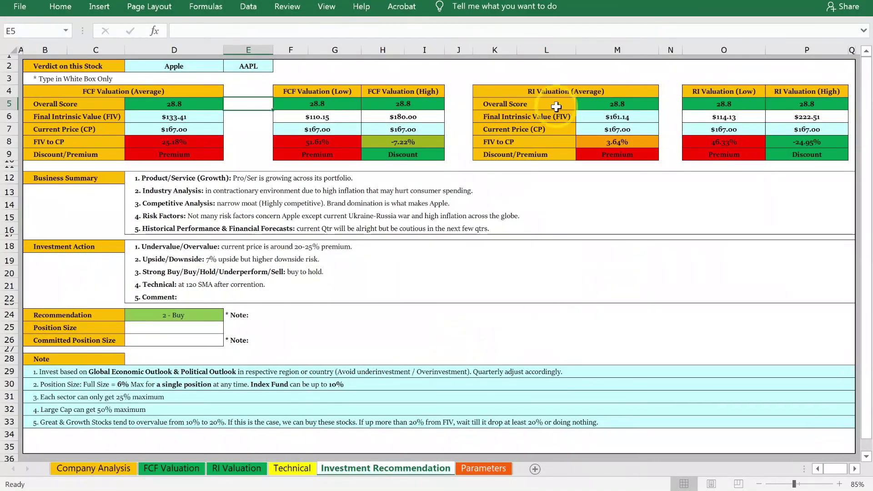
pyautogui.moveTo(530, 89); pyautogui.dragTo(787, 152)
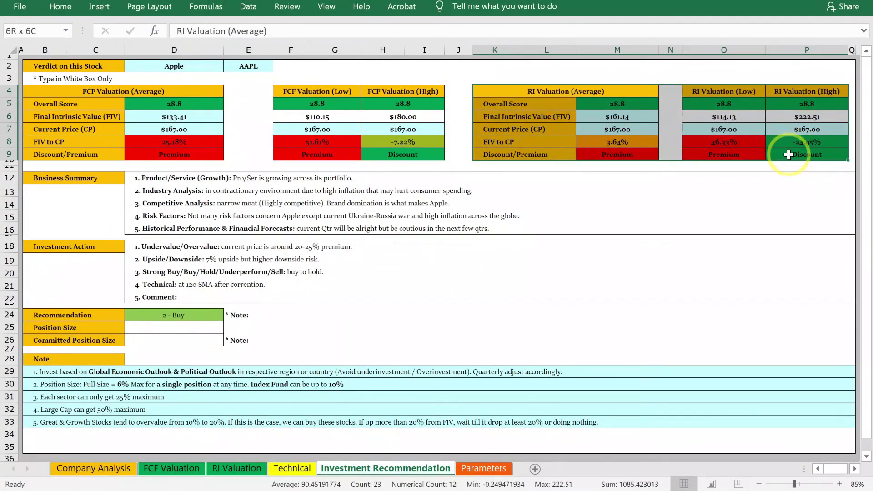
pyautogui.click(699, 207)
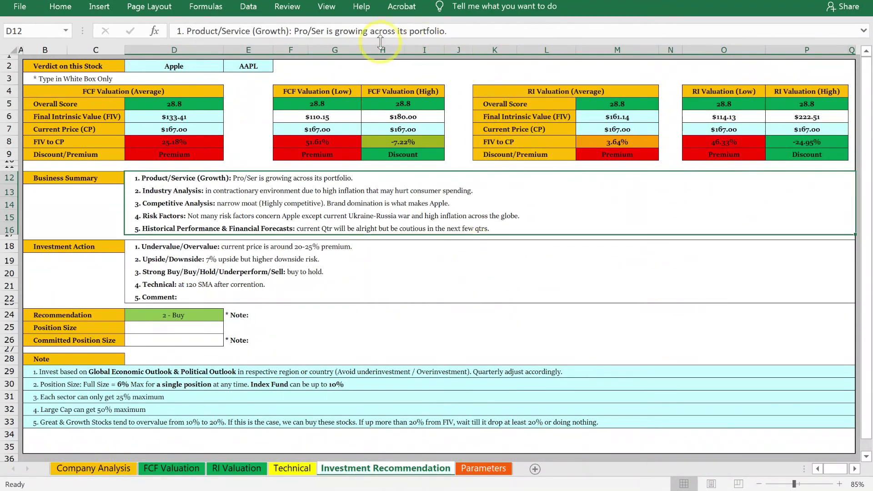
pyautogui.moveTo(85, 93); pyautogui.dragTo(407, 143)
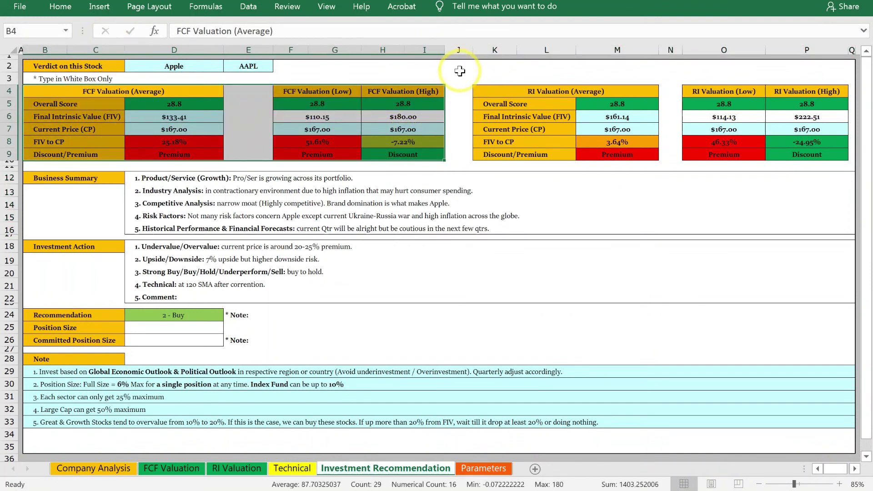
pyautogui.click(458, 67)
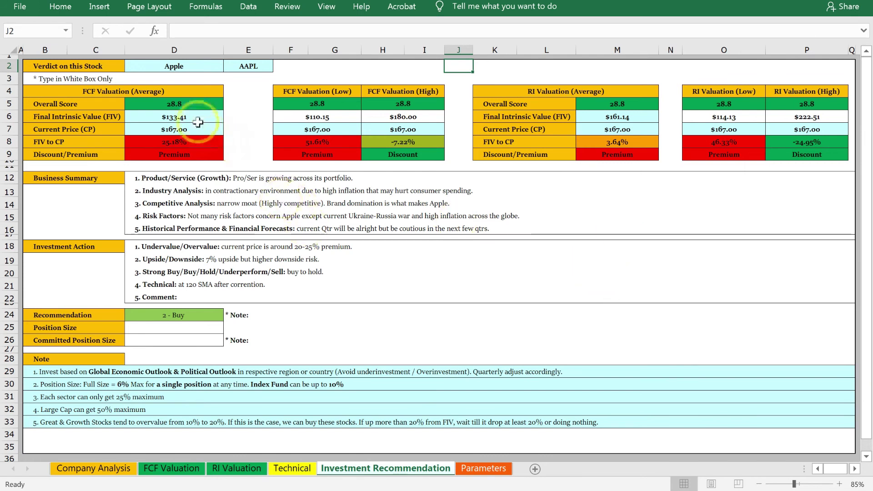
# Compare the final intrinsic value and current price across the average, low and high FCF valuations.
pyautogui.click(180, 116)
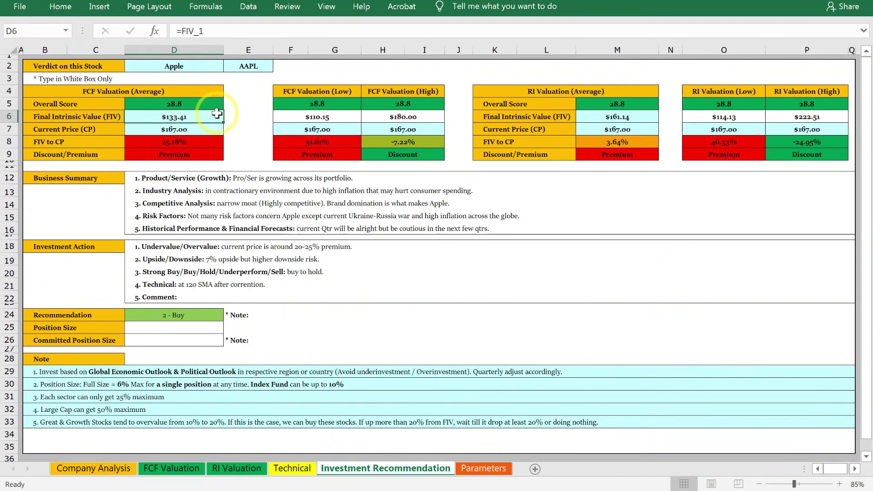
pyautogui.moveTo(64, 129); pyautogui.dragTo(162, 128)
pyautogui.click(230, 130)
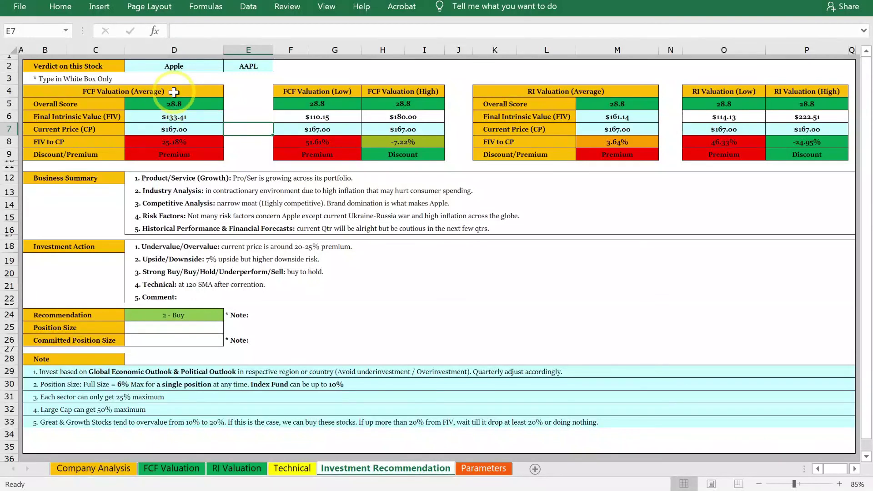
pyautogui.moveTo(319, 87); pyautogui.dragTo(301, 146)
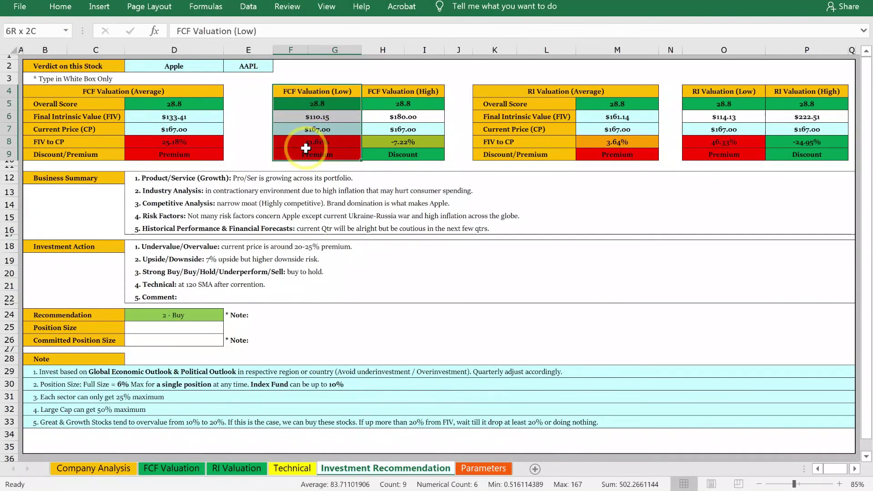
pyautogui.click(311, 118)
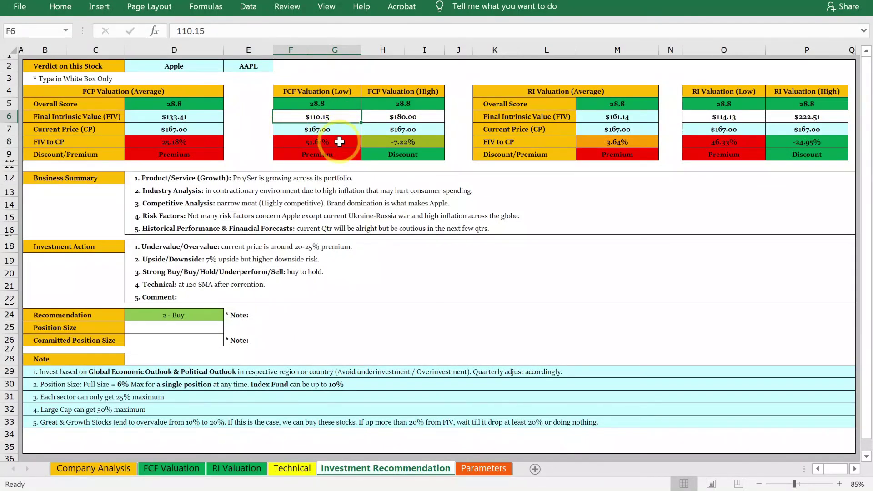
pyautogui.moveTo(425, 91); pyautogui.dragTo(434, 138)
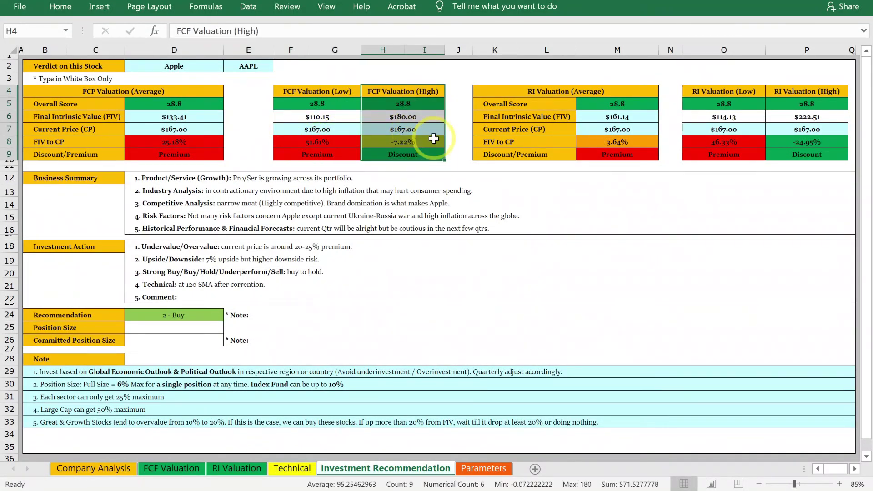
pyautogui.click(454, 127)
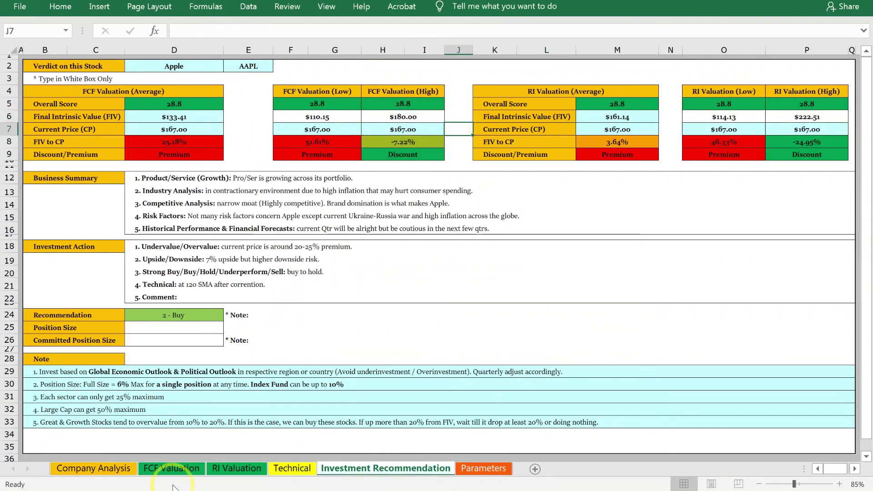
# Check the FCFE growth rates for years 1-5, 6-10 and 11-20 and their scenario comment on the FCF Valuation sheet.
pyautogui.click(172, 469)
pyautogui.moveTo(271, 217)
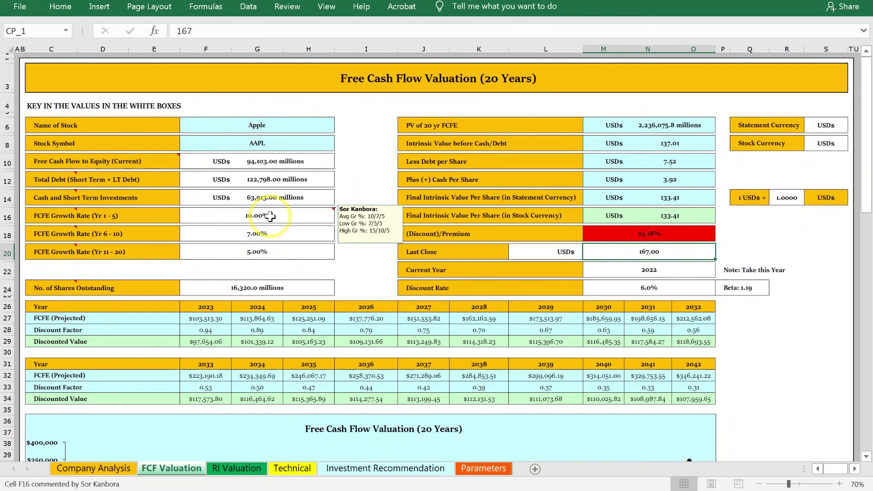
pyautogui.click(282, 213)
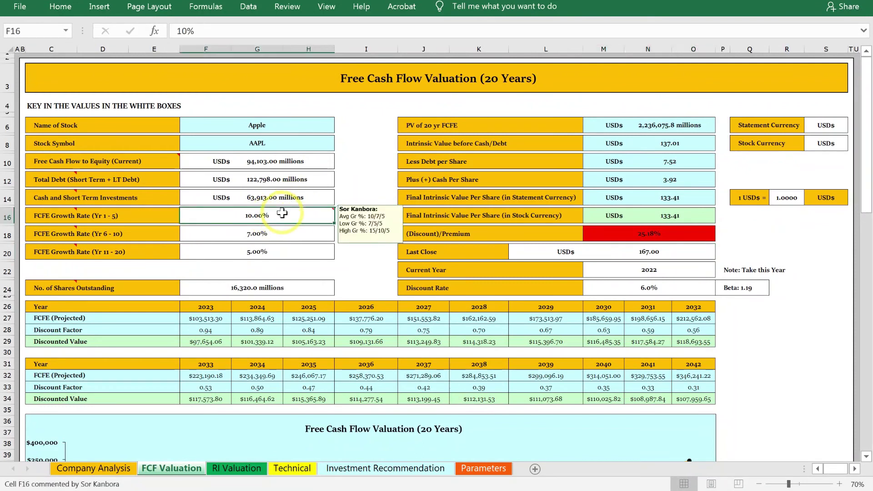
pyautogui.click(278, 234)
pyautogui.click(274, 250)
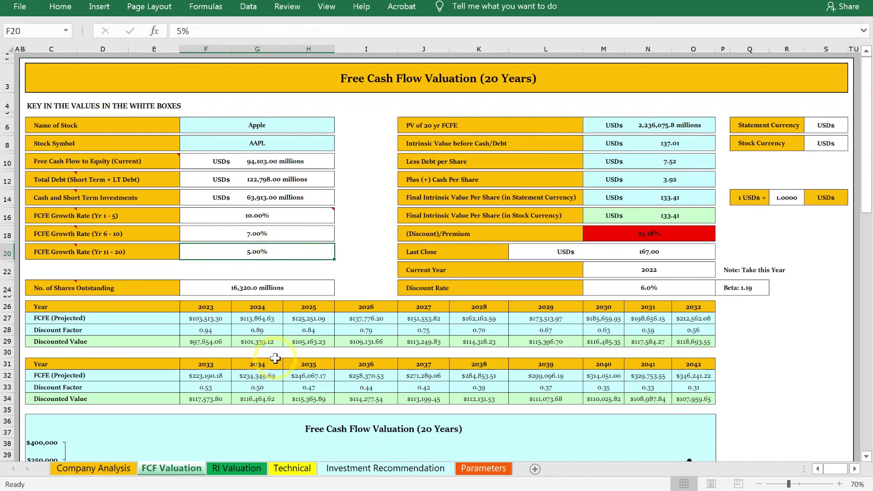
# Compare the high-case FCF intrinsic value with the current price on the Investment Recommendation sheet.
pyautogui.click(389, 468)
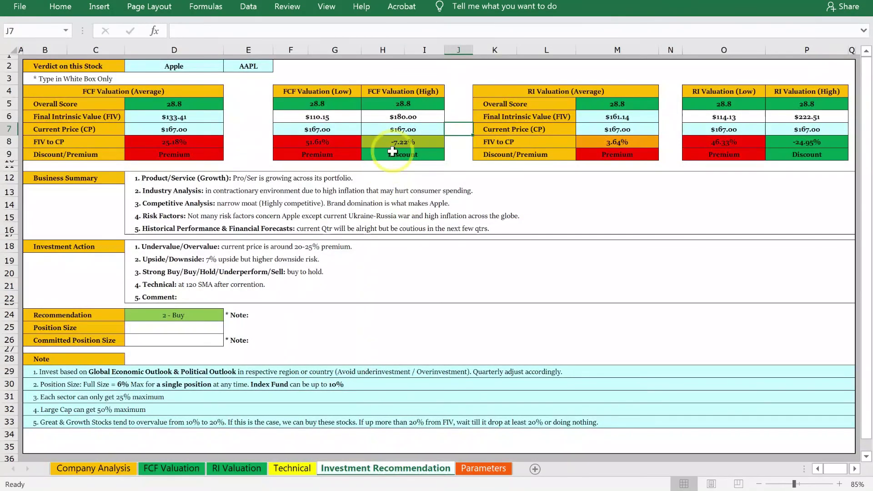
pyautogui.click(407, 117)
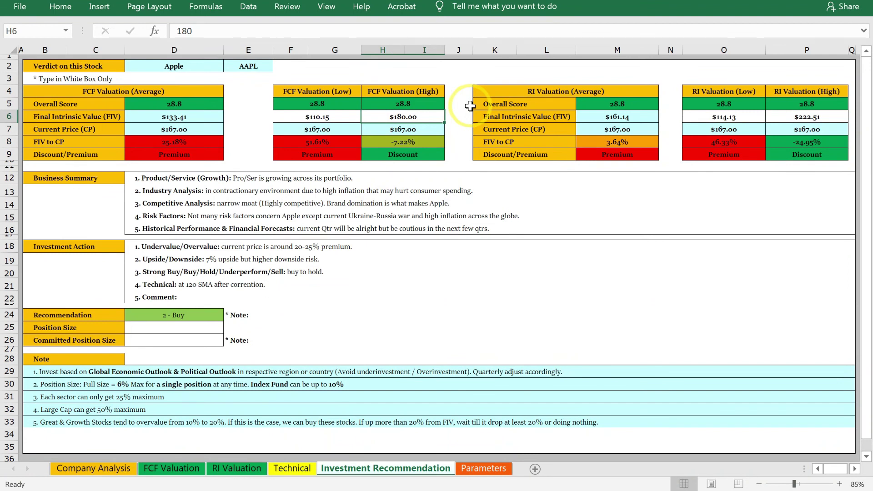
pyautogui.click(414, 132)
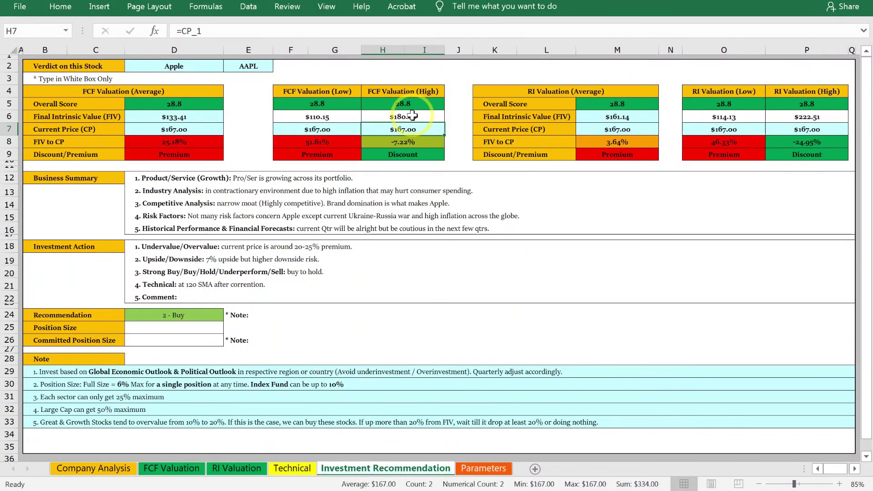
pyautogui.click(451, 118)
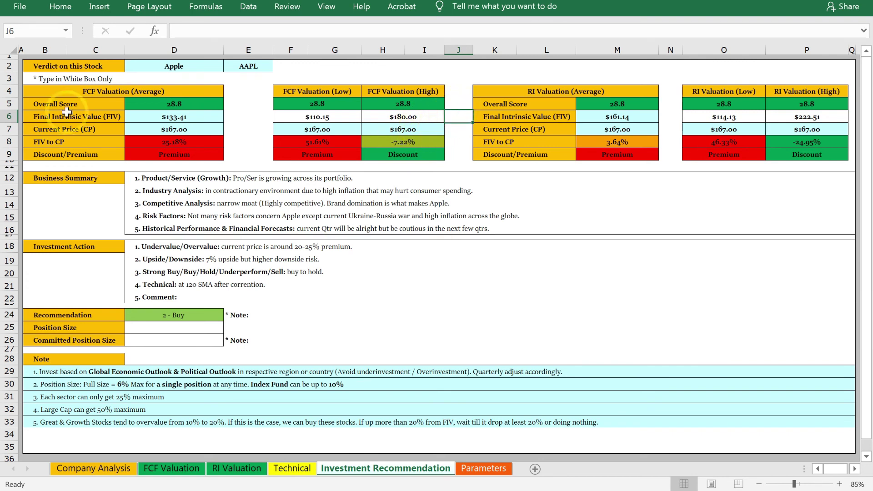
# Review the average FCF valuation figures and inspect the formula behind its FIV to CP ratio.
pyautogui.moveTo(181, 104); pyautogui.dragTo(182, 154)
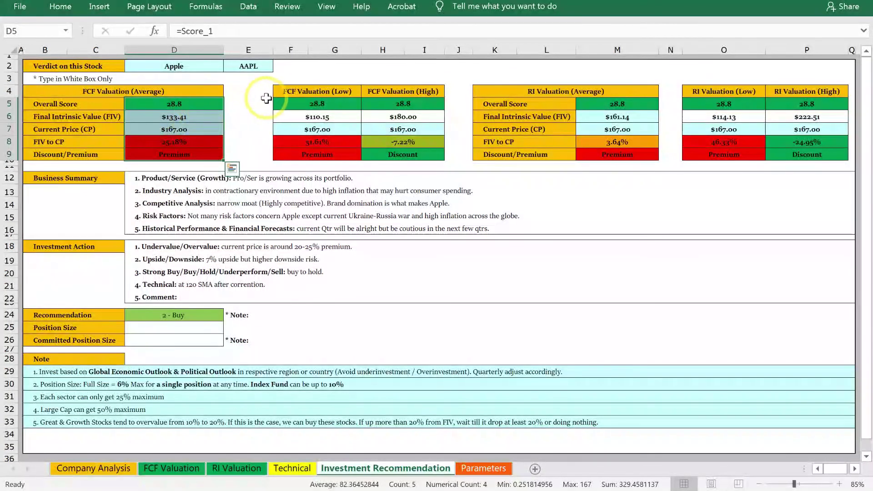
pyautogui.click(251, 89)
pyautogui.click(183, 140)
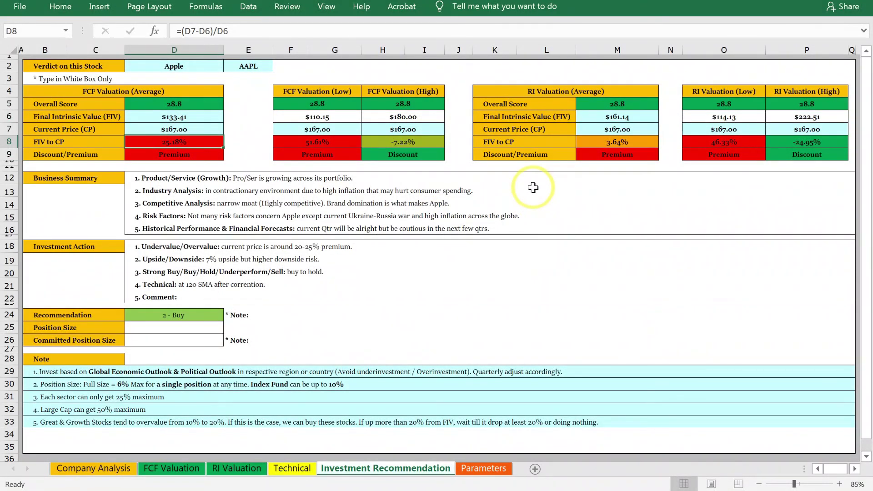
# Read the Business Summary and Investment Action notes against the average FCF valuation's overall score and final intrinsic value.
pyautogui.click(252, 184)
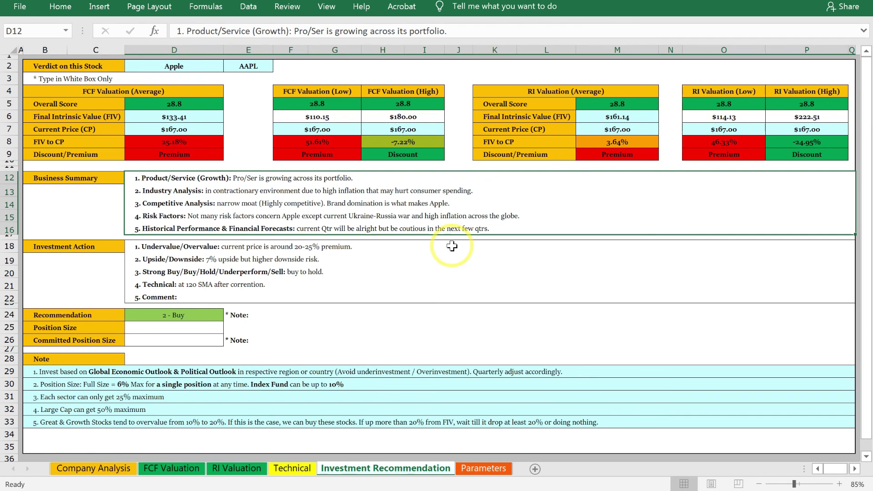
pyautogui.click(286, 253)
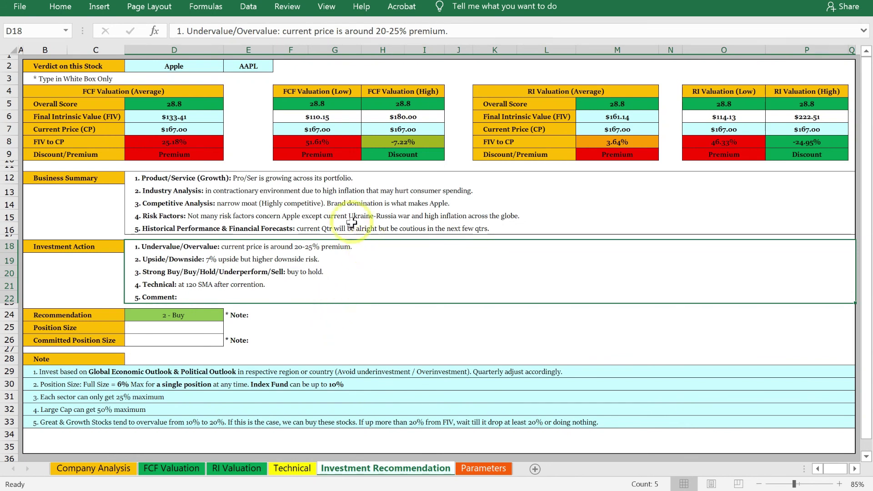
pyautogui.click(200, 106)
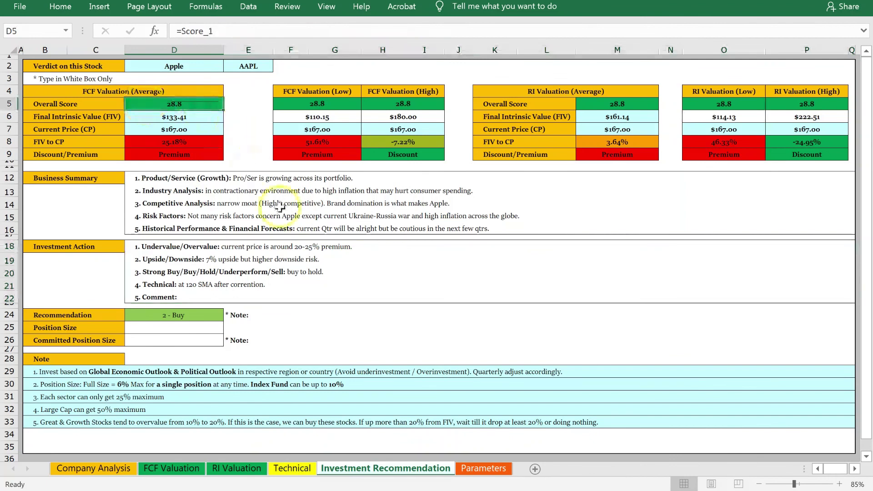
pyautogui.click(326, 274)
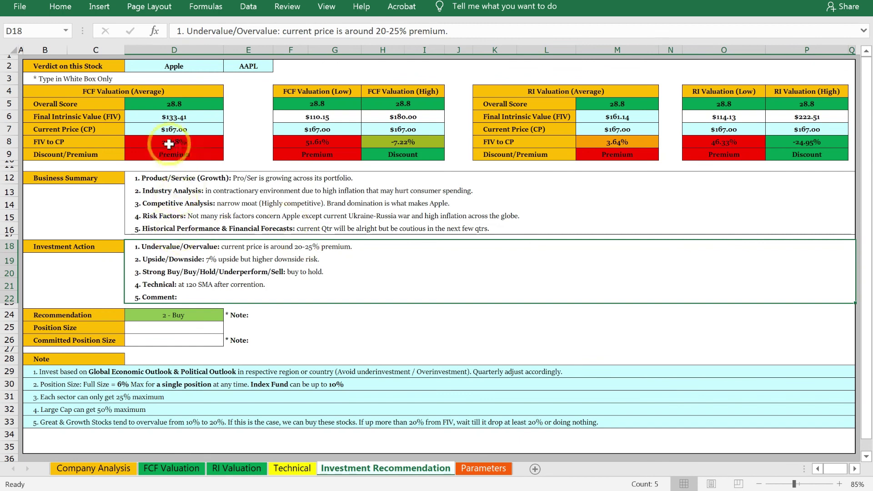
pyautogui.click(175, 116)
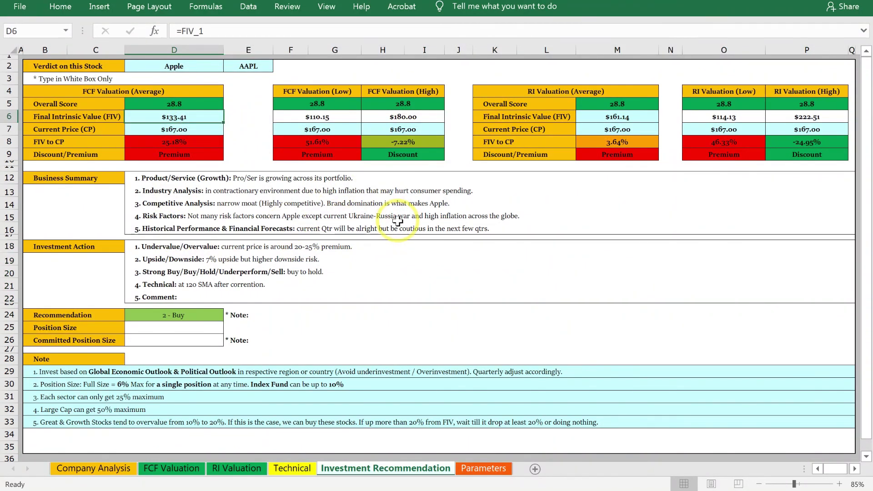
pyautogui.click(330, 251)
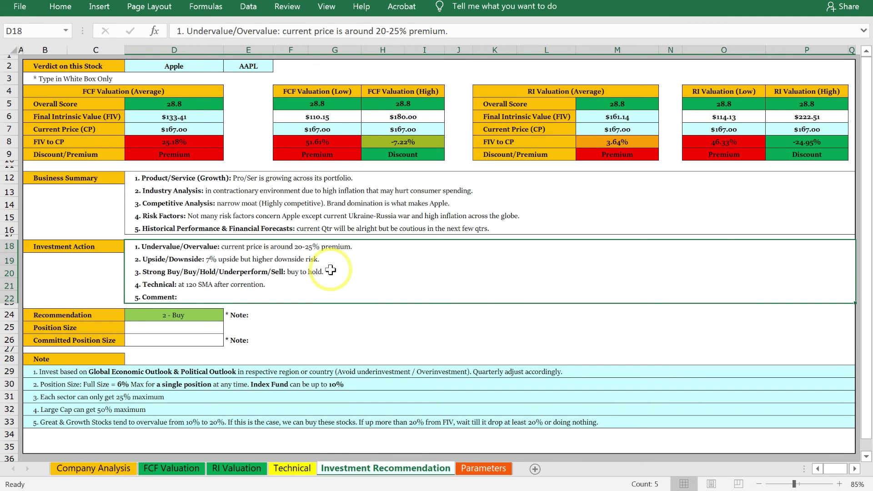
# Check the Recommendation rating and the Position Size field for Apple.
pyautogui.click(80, 315)
pyautogui.click(162, 309)
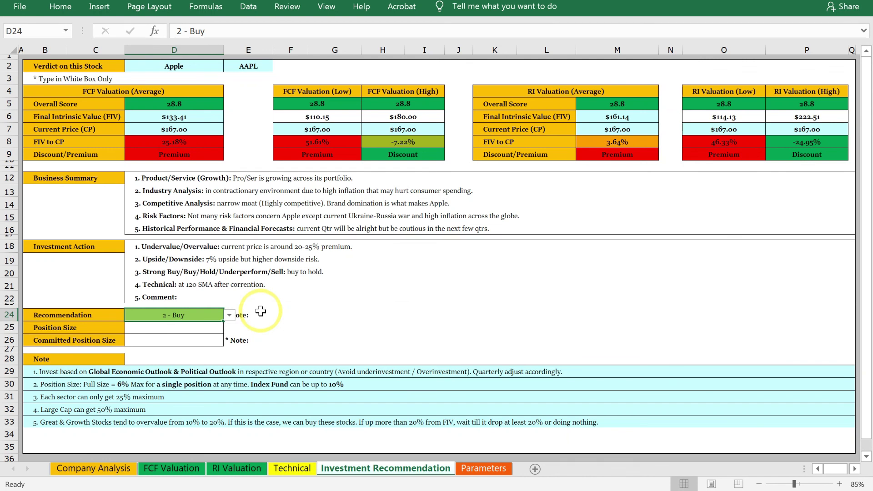
pyautogui.click(197, 326)
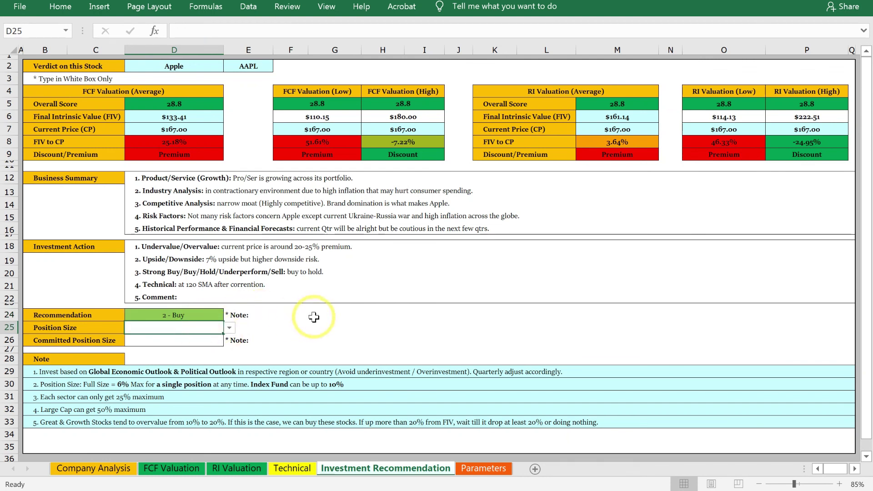